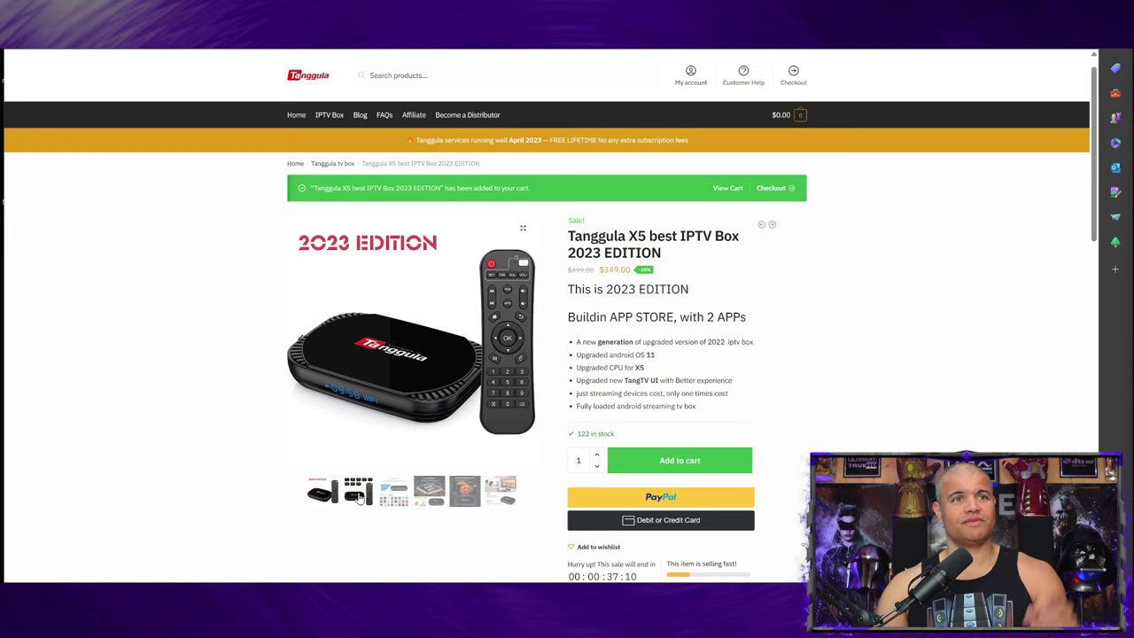
Step: Look through the Tanggula X5 product gallery images, from the hardware specifications to the Wi-Fi and Bluetooth picture
click(358, 494)
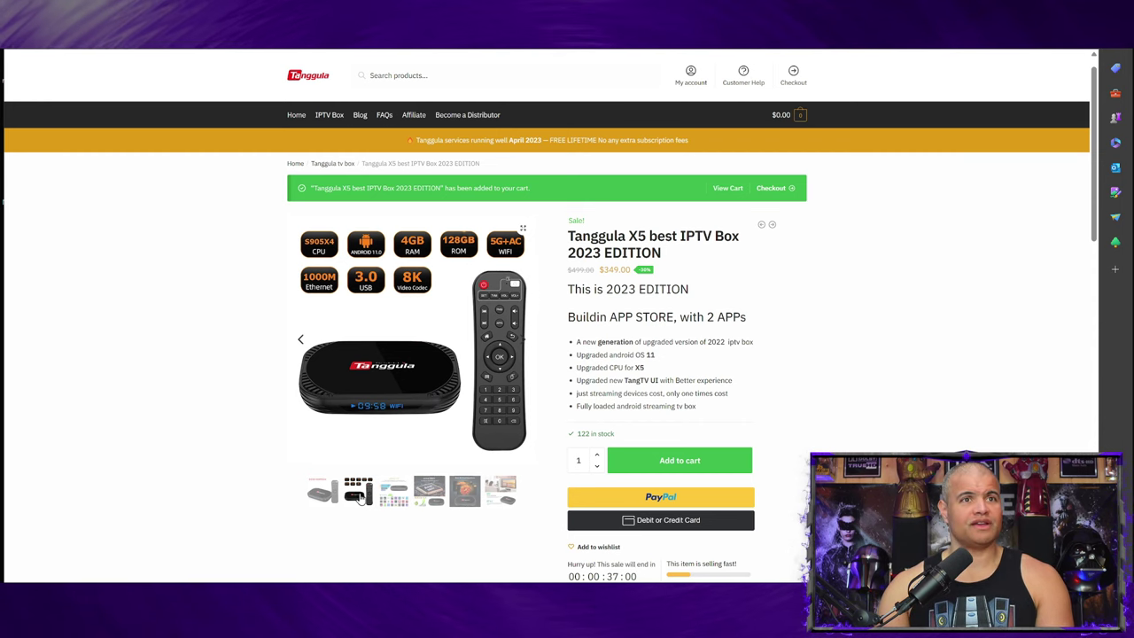
click(388, 500)
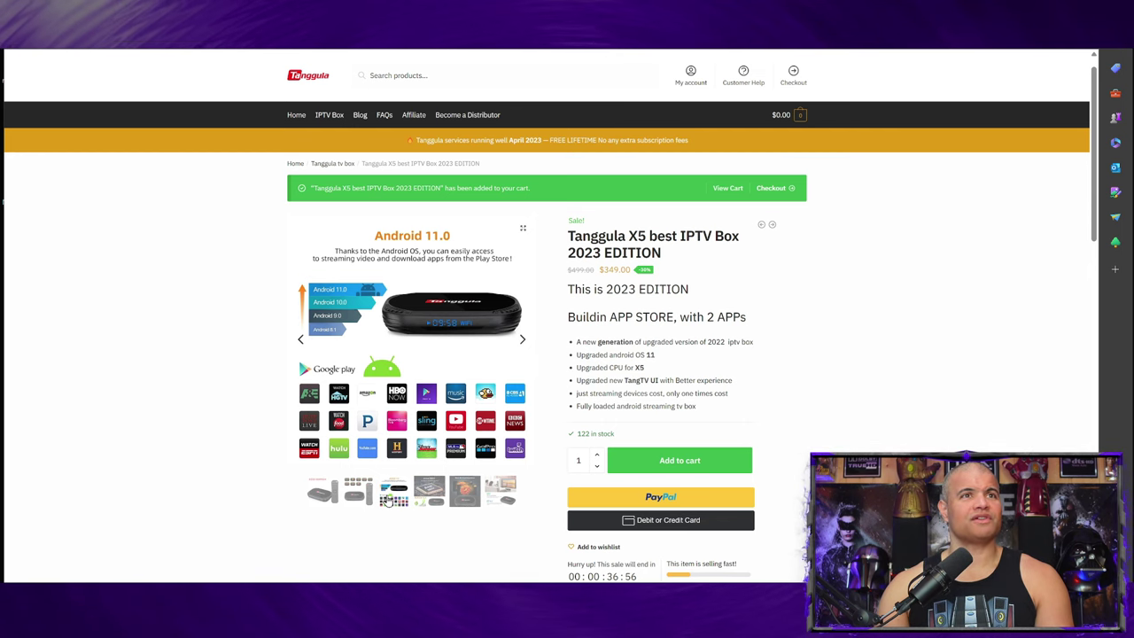
click(428, 500)
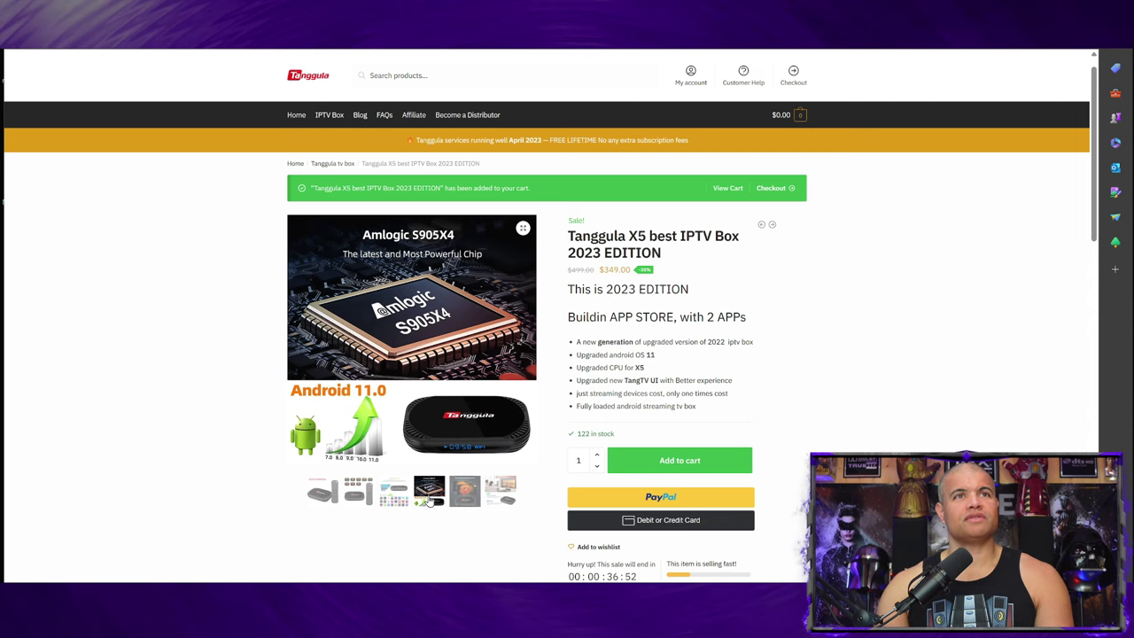
click(466, 498)
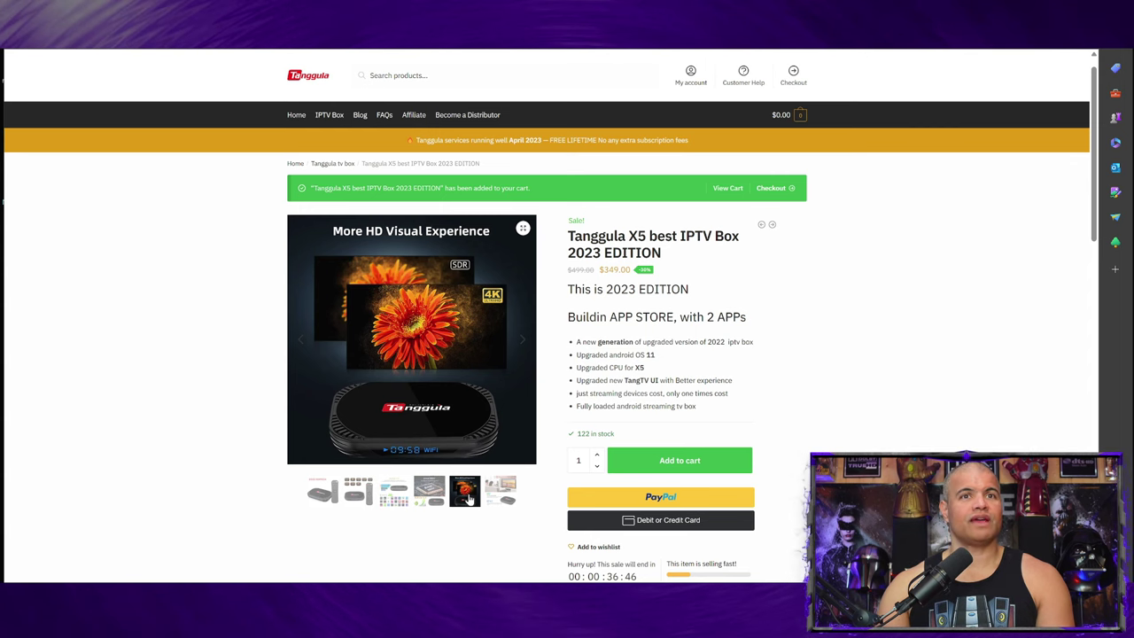
click(428, 498)
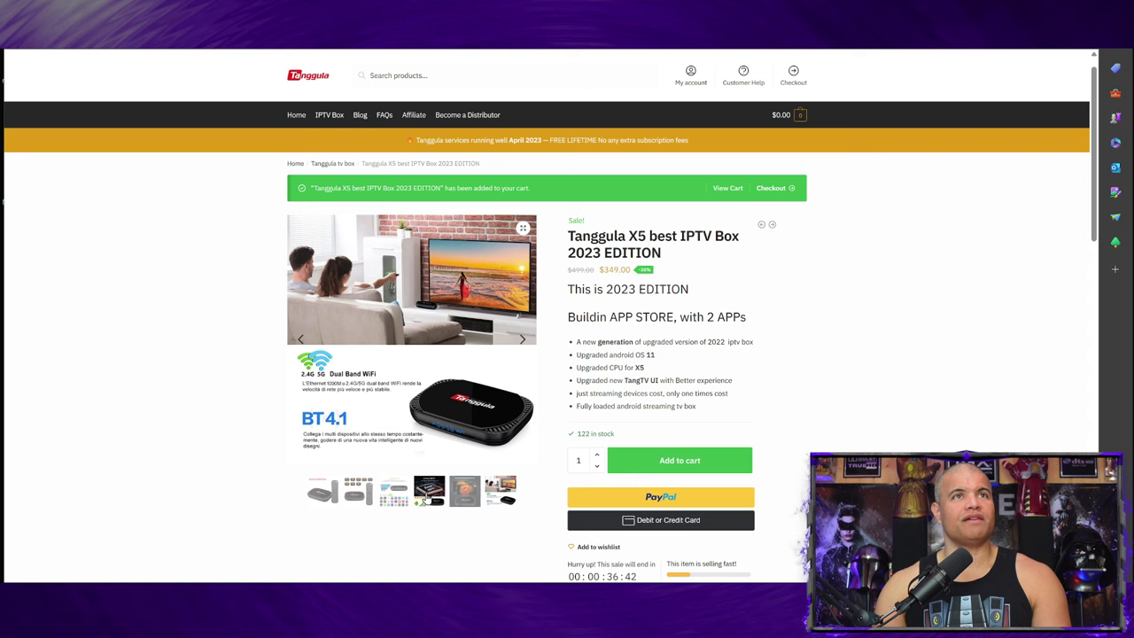
click(321, 496)
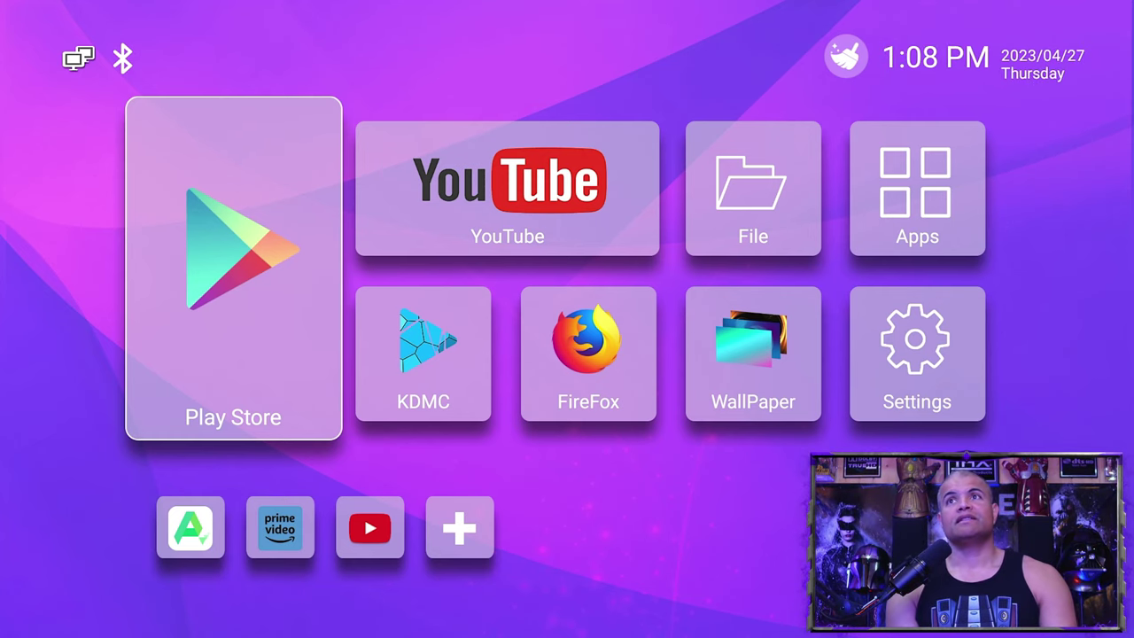
Step: Open the TV box's Network & Internet settings and review the available Wi-Fi networks
key(Right)
key(Right)
key(Right)
key(Right)
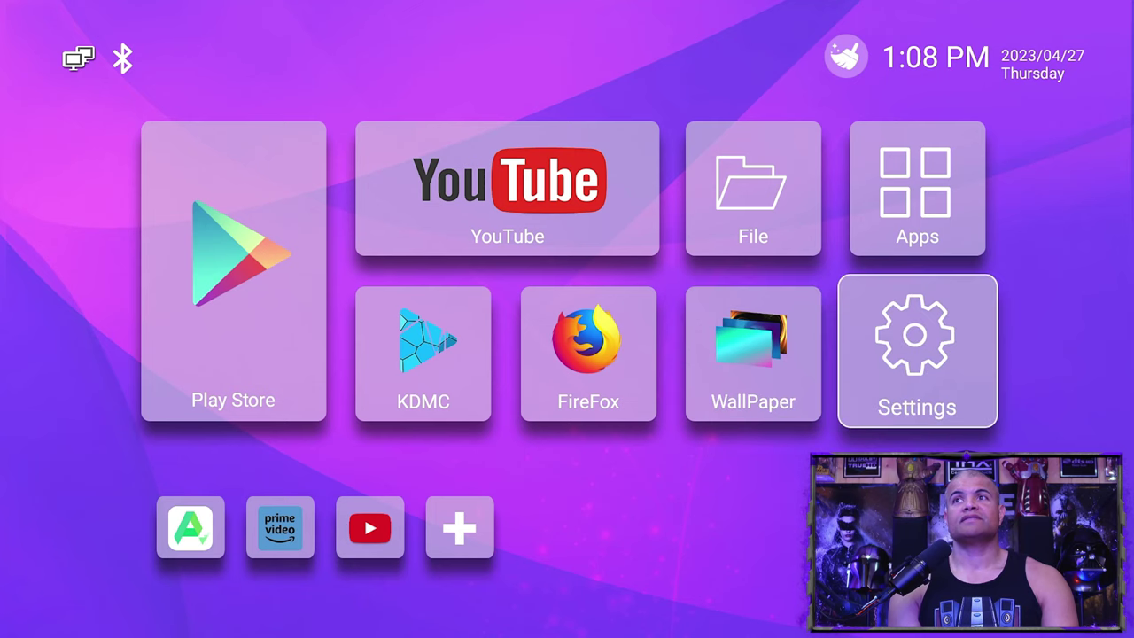
key(Return)
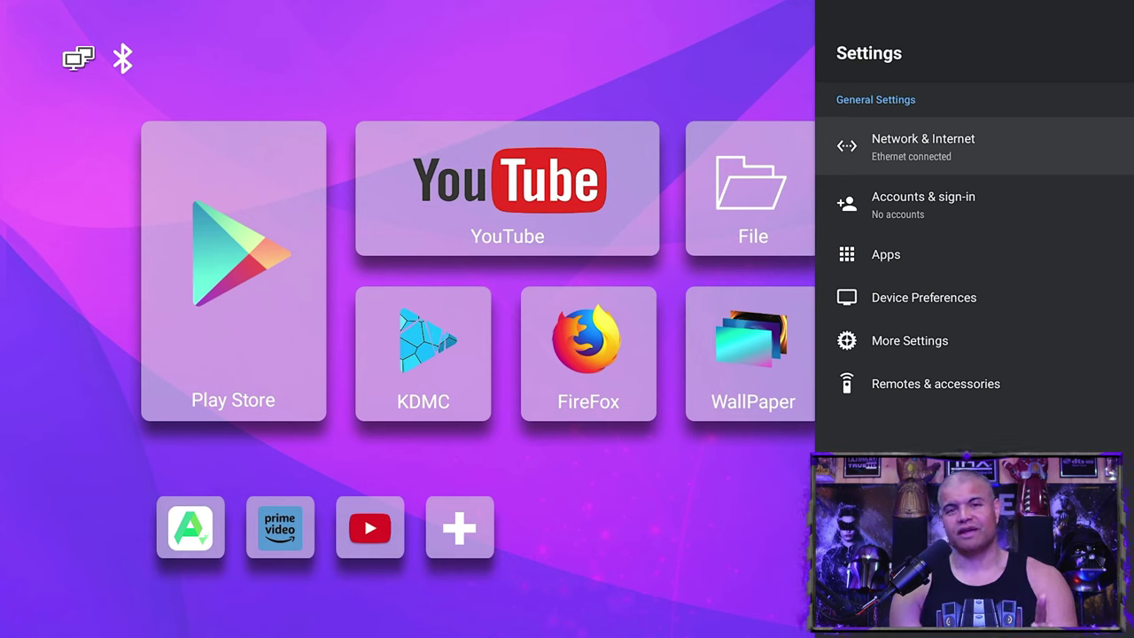
key(Return)
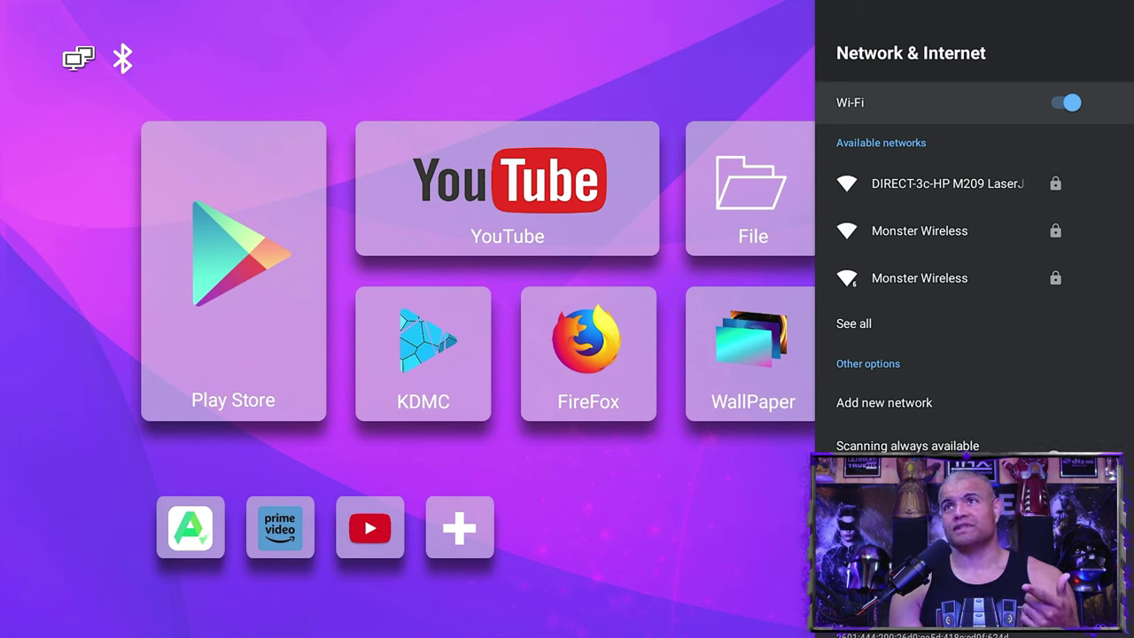
key(Down)
key(Down)
key(Down)
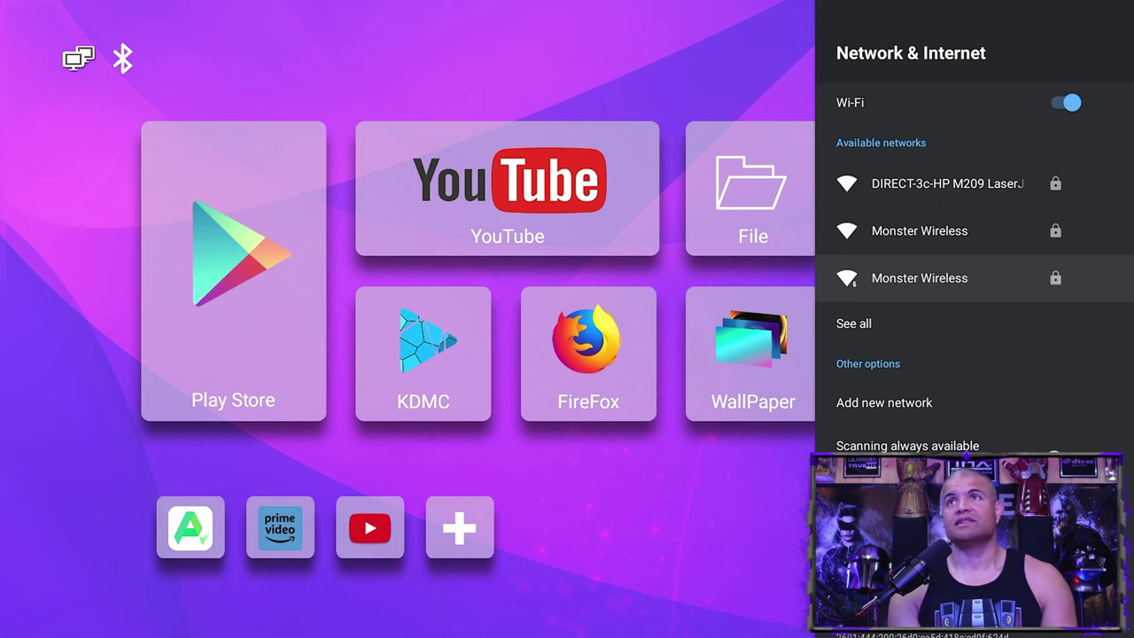
Step: Leave the network settings and open Display & Sound within Device Preferences
key(Escape)
key(Down)
key(Down)
key(Down)
key(Return)
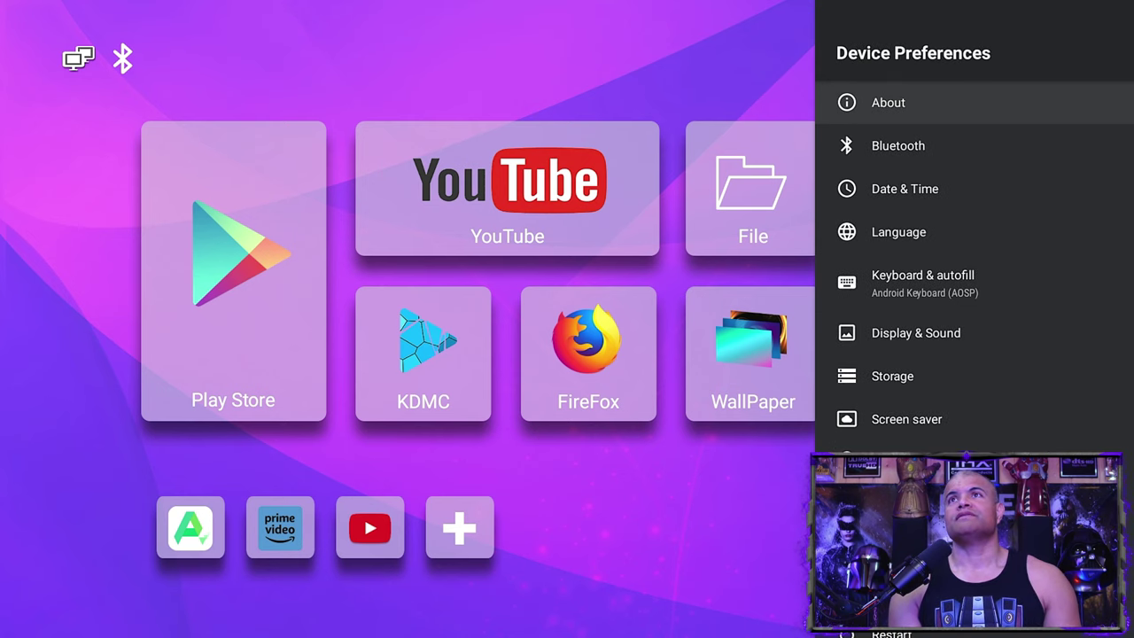
key(Down)
key(Down)
key(Down)
key(Down)
key(Down)
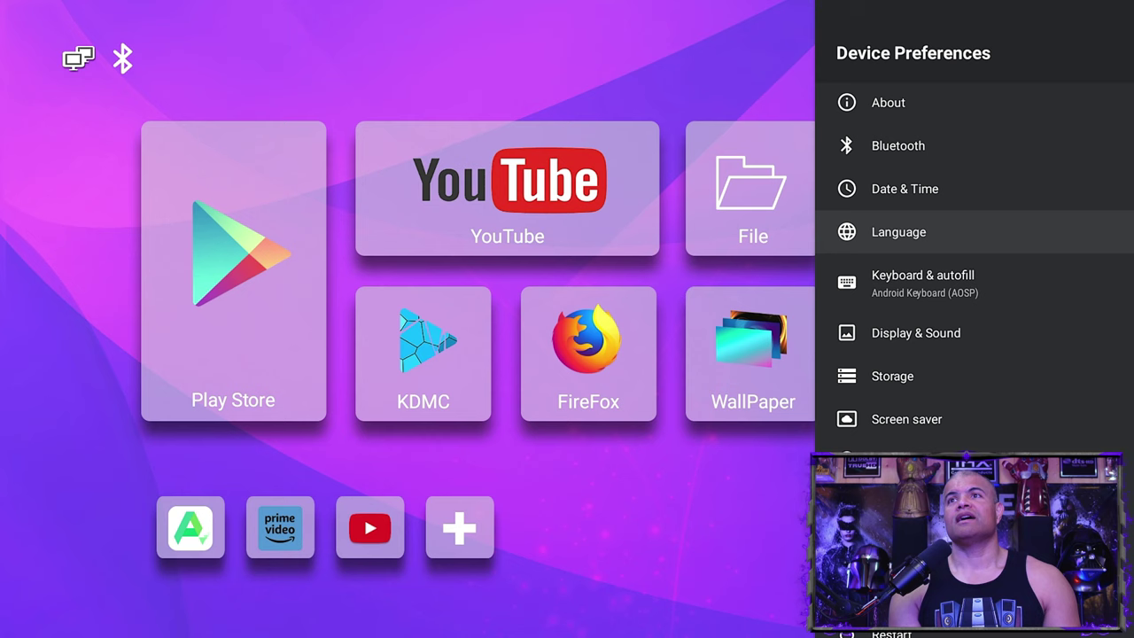
key(Return)
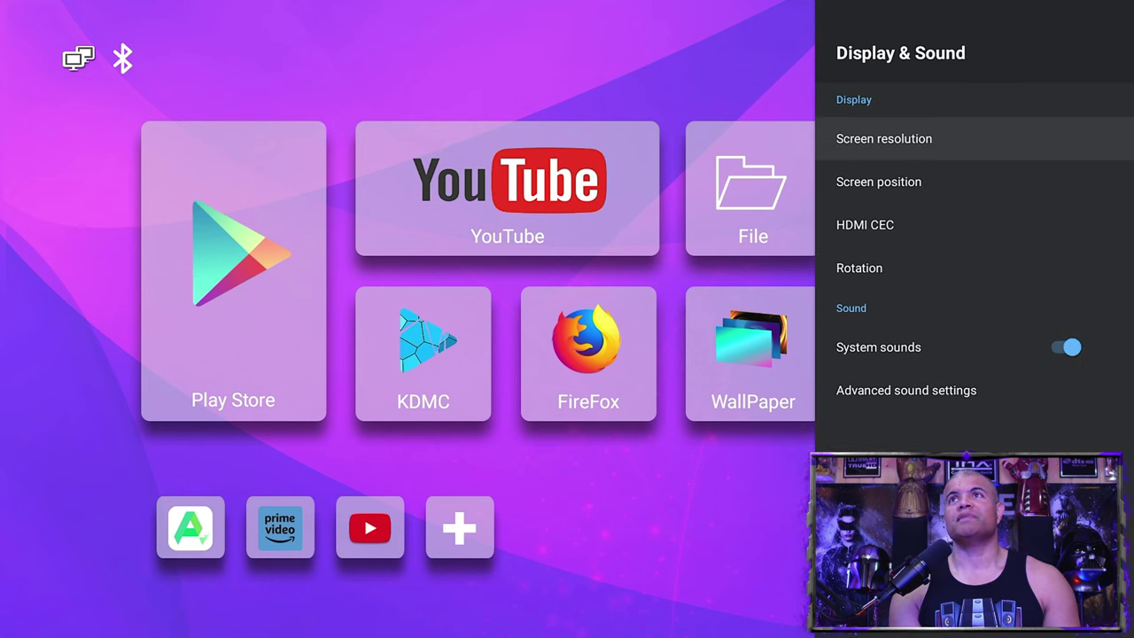
Step: Review the Screen resolution options, including display mode, color space and HDR policy, and return to Display & Sound
key(Return)
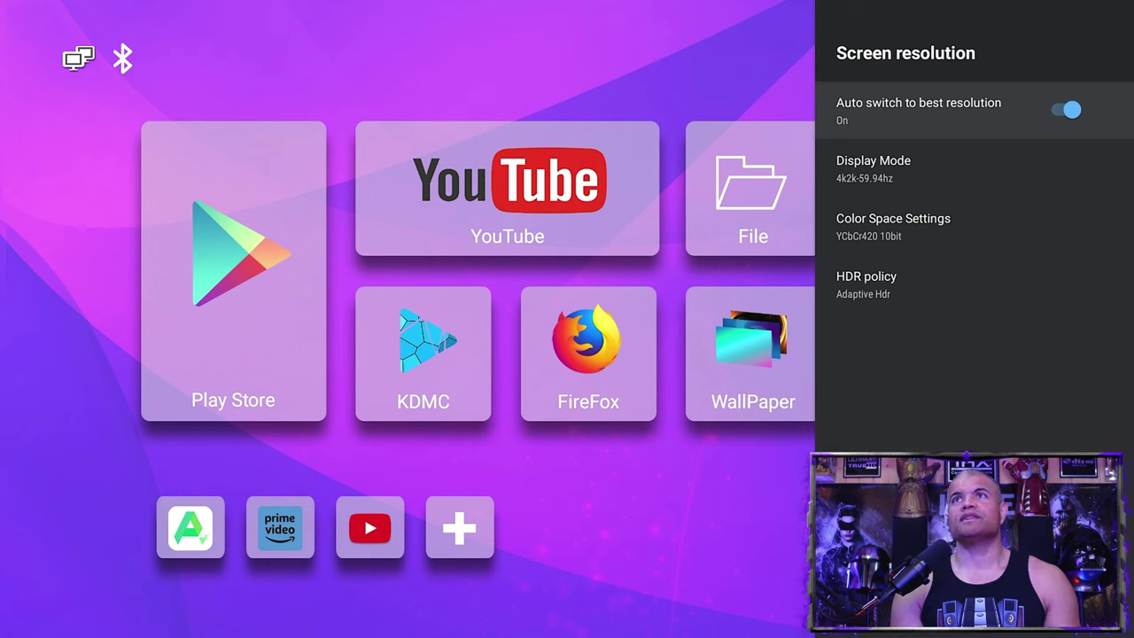
key(Down)
key(Down)
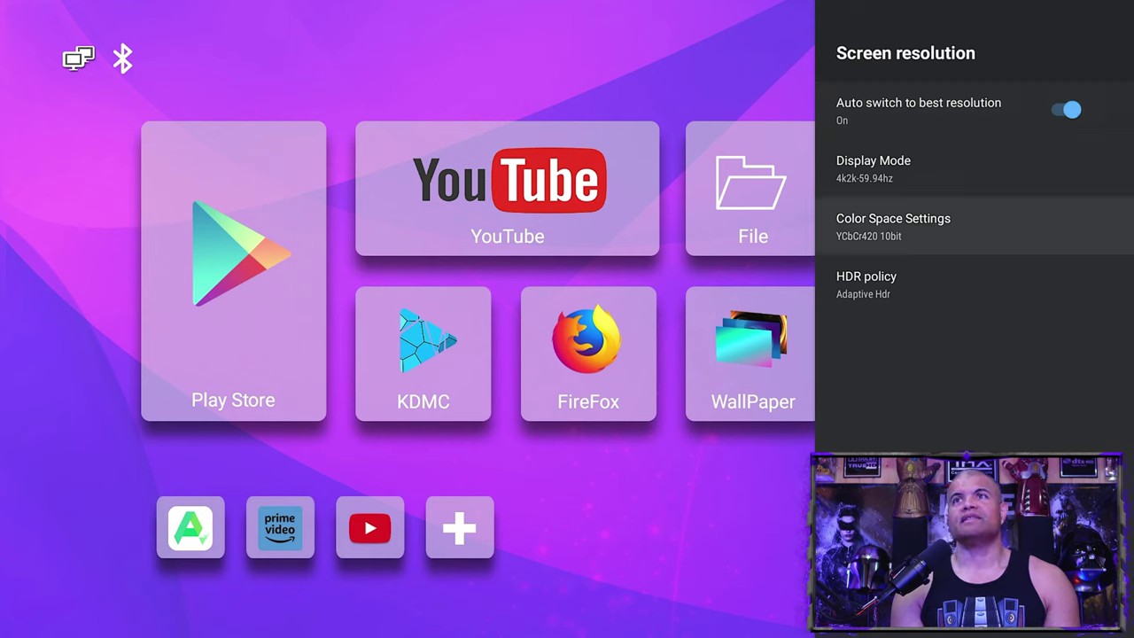
key(Down)
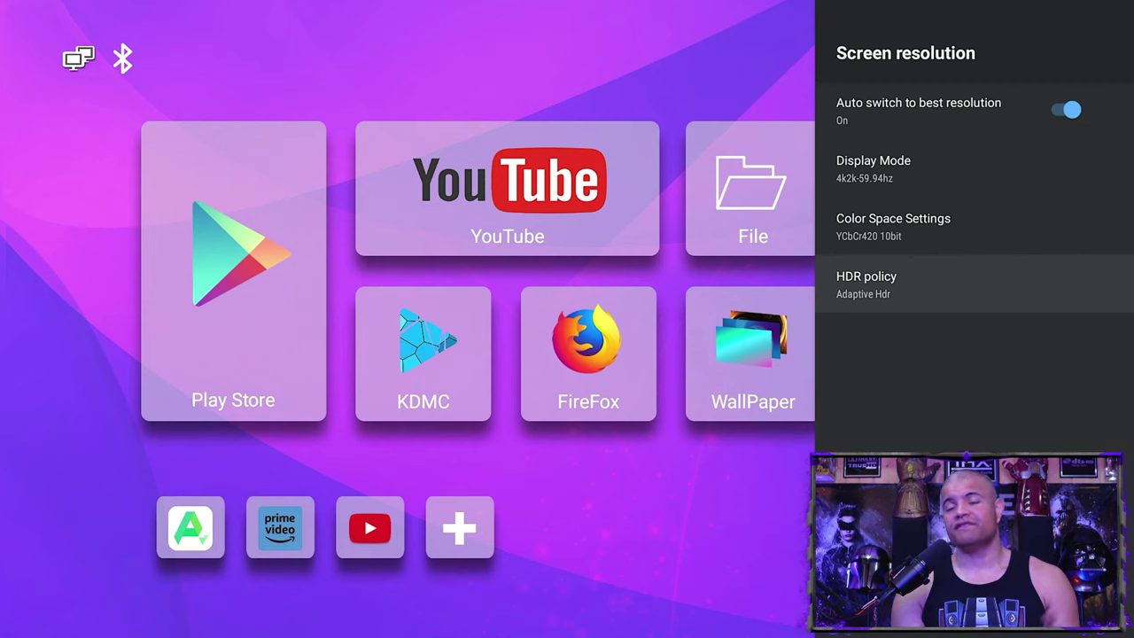
key(Up)
key(Up)
key(Up)
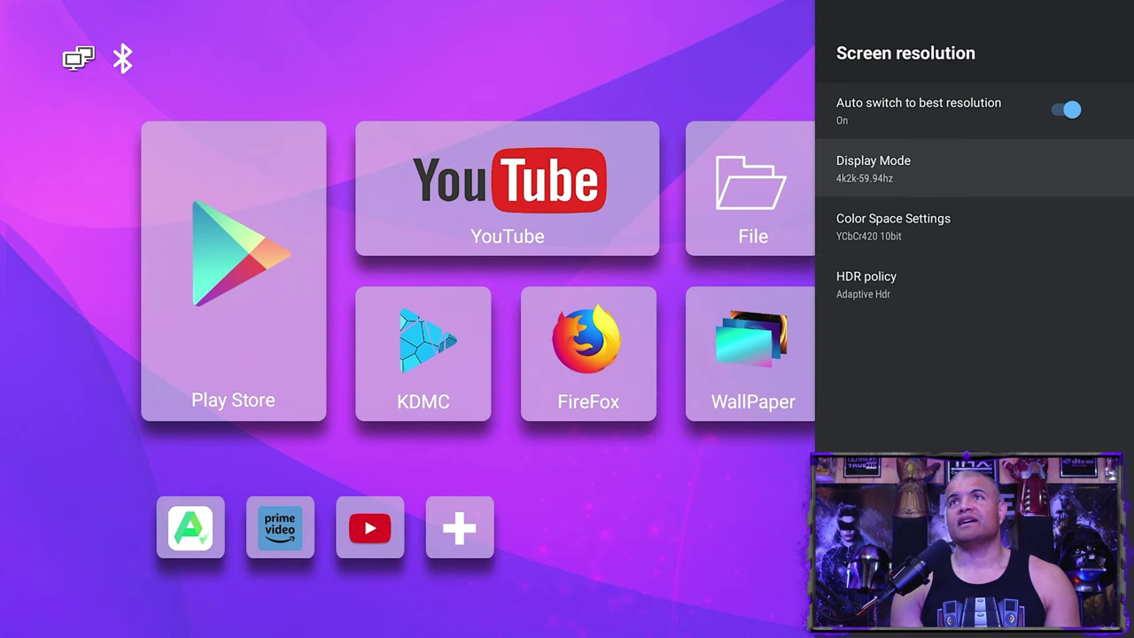
key(Escape)
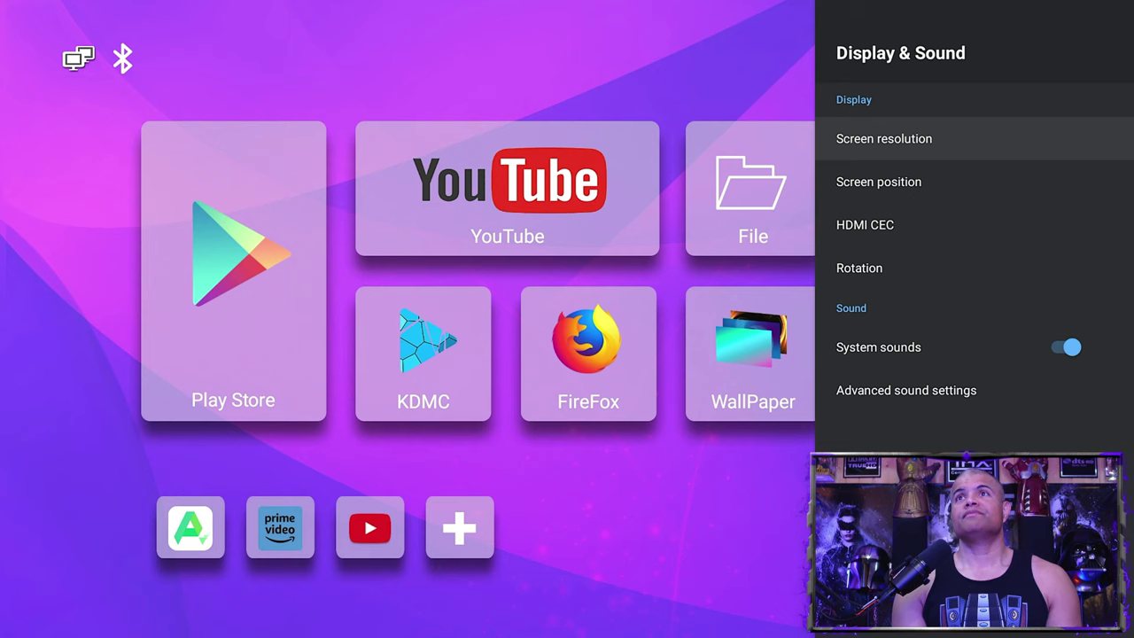
Step: Turn off S/PDIF output in the Advanced sound settings
key(Down)
key(Down)
key(Down)
key(Down)
key(Down)
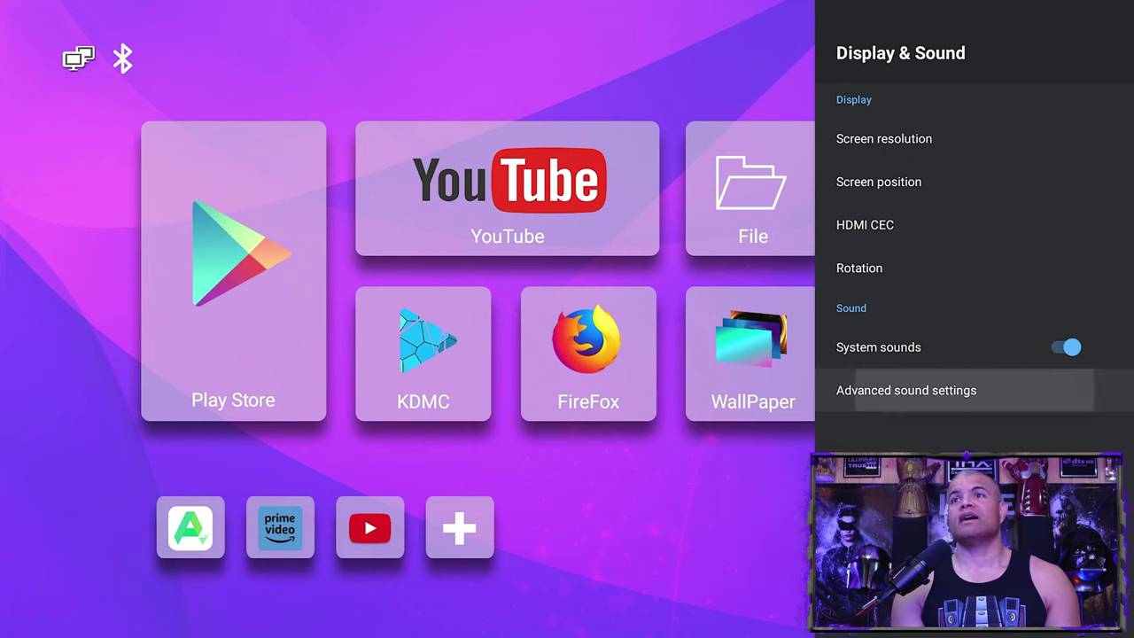
key(Return)
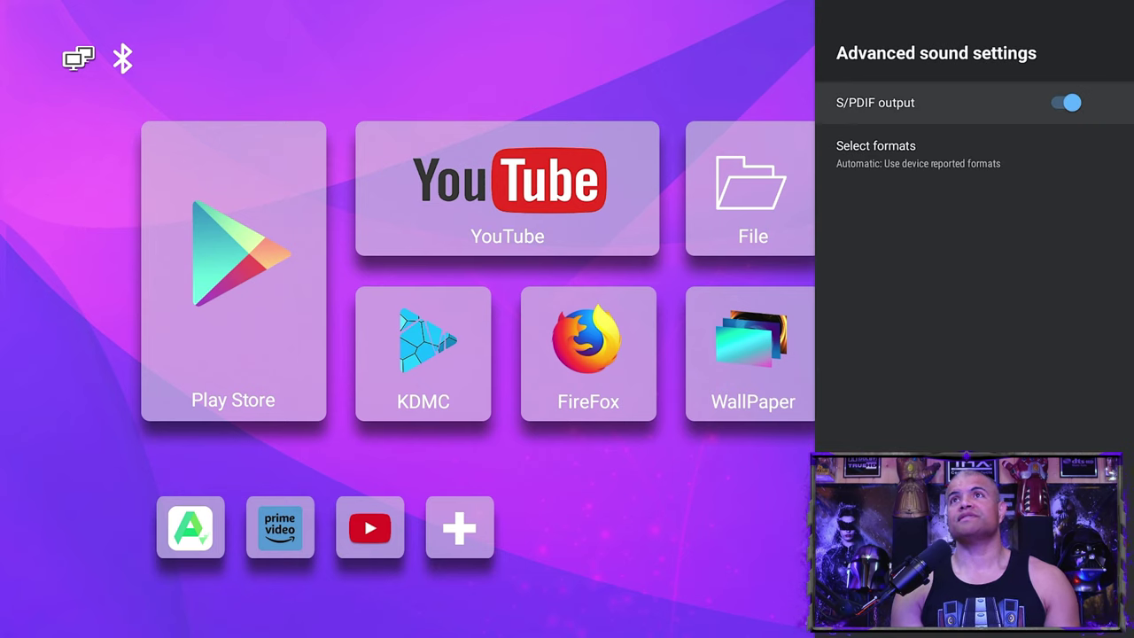
key(Return)
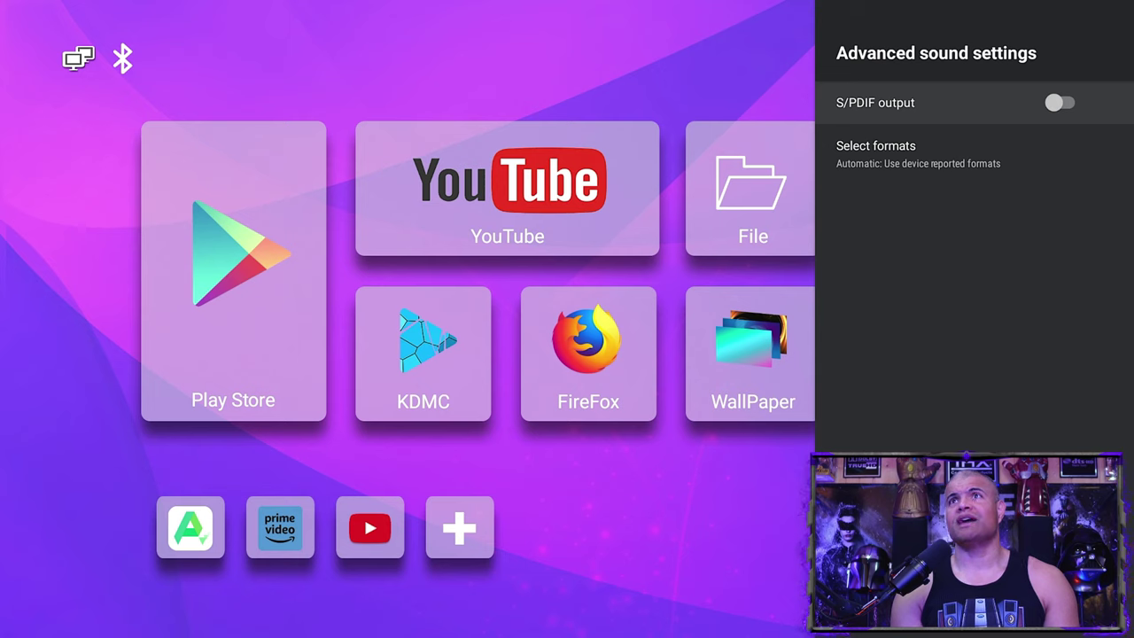
Step: Check the surround sound format choices without changing them, and close the settings back to the home screen
key(Down)
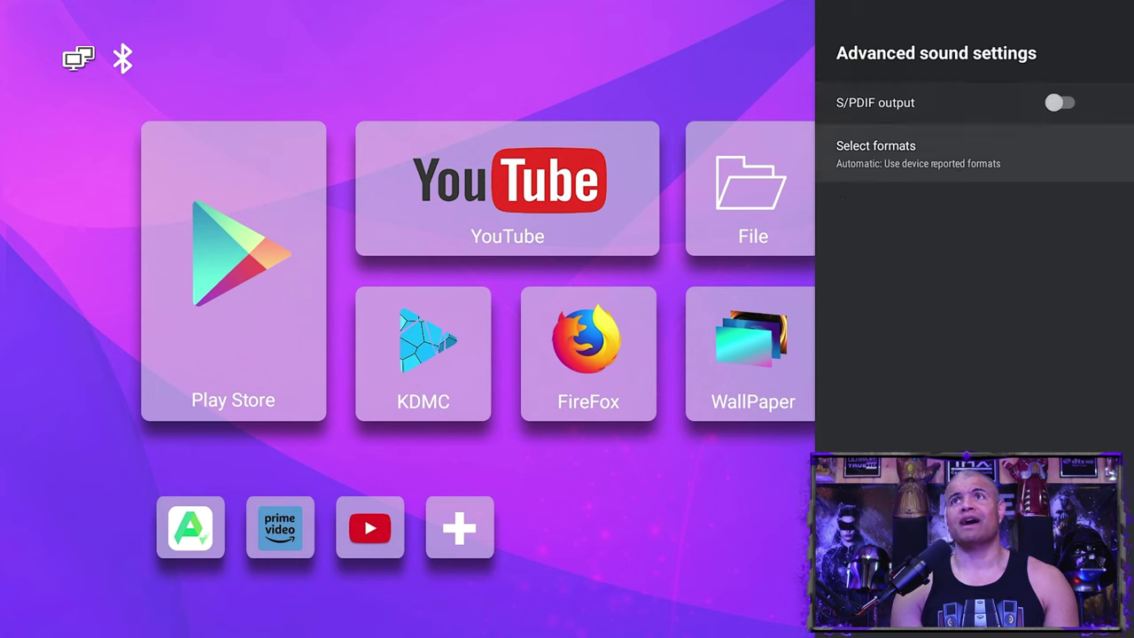
key(Return)
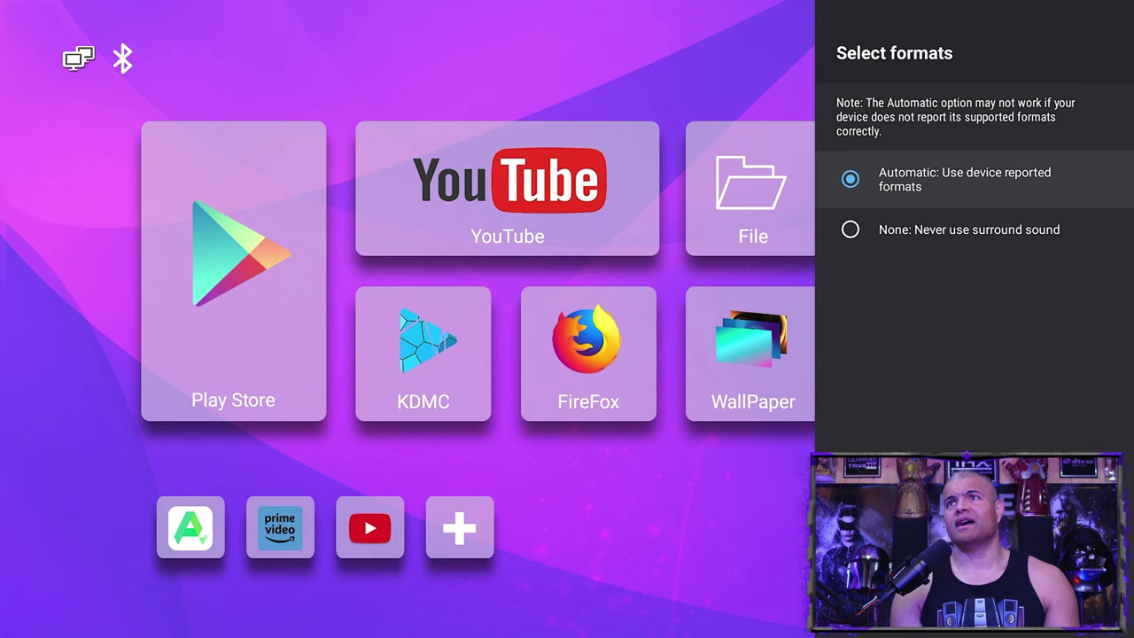
key(Escape)
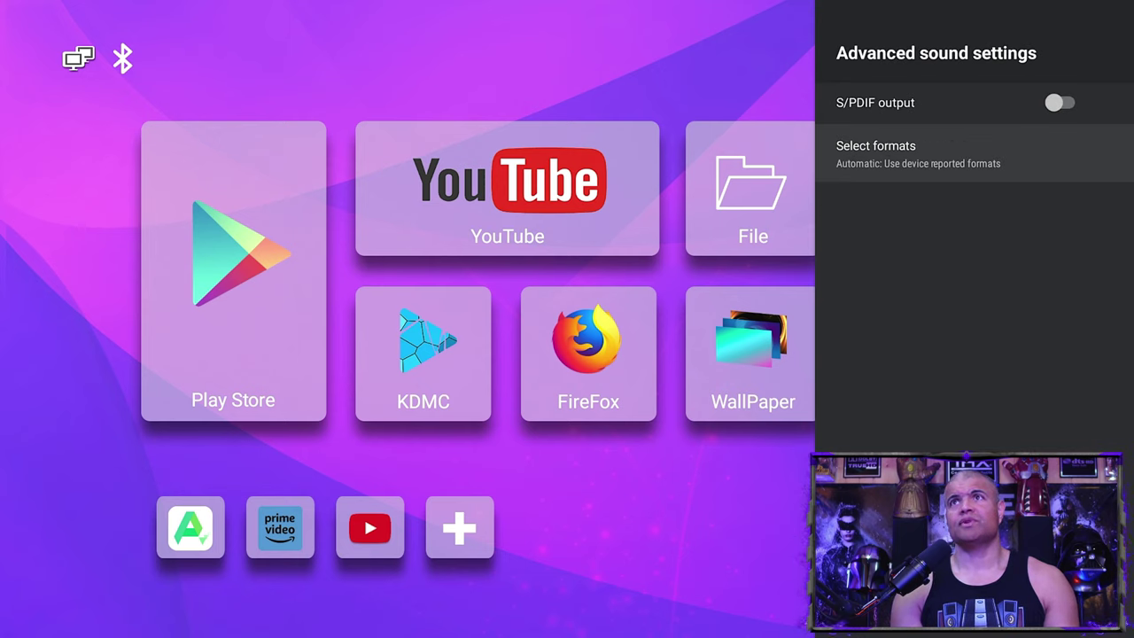
key(Escape)
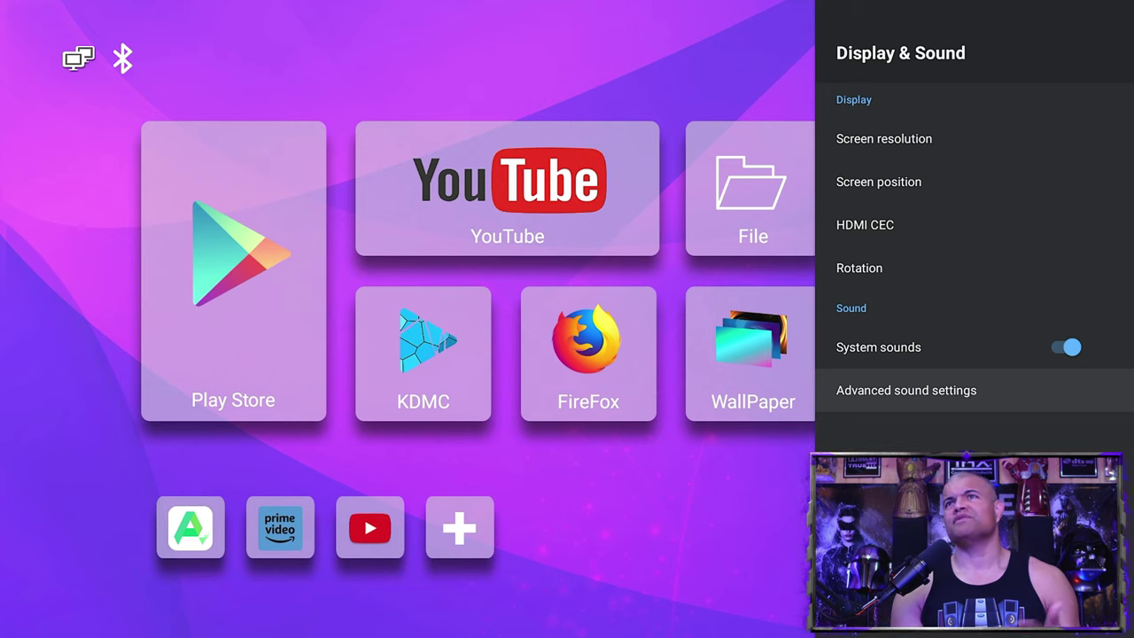
key(Escape)
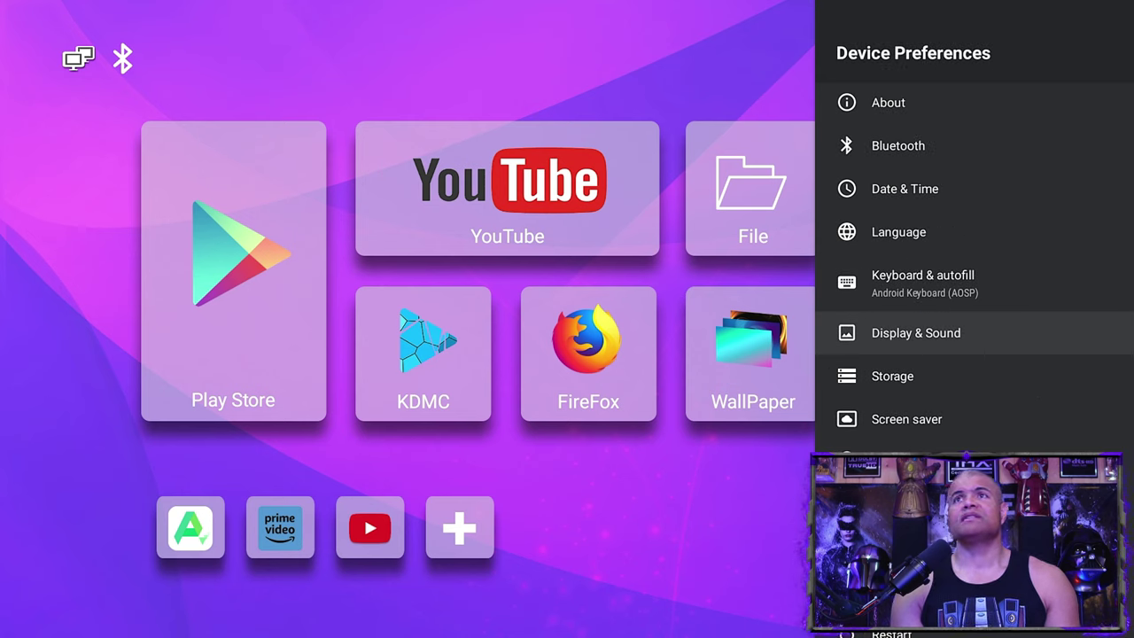
key(Escape)
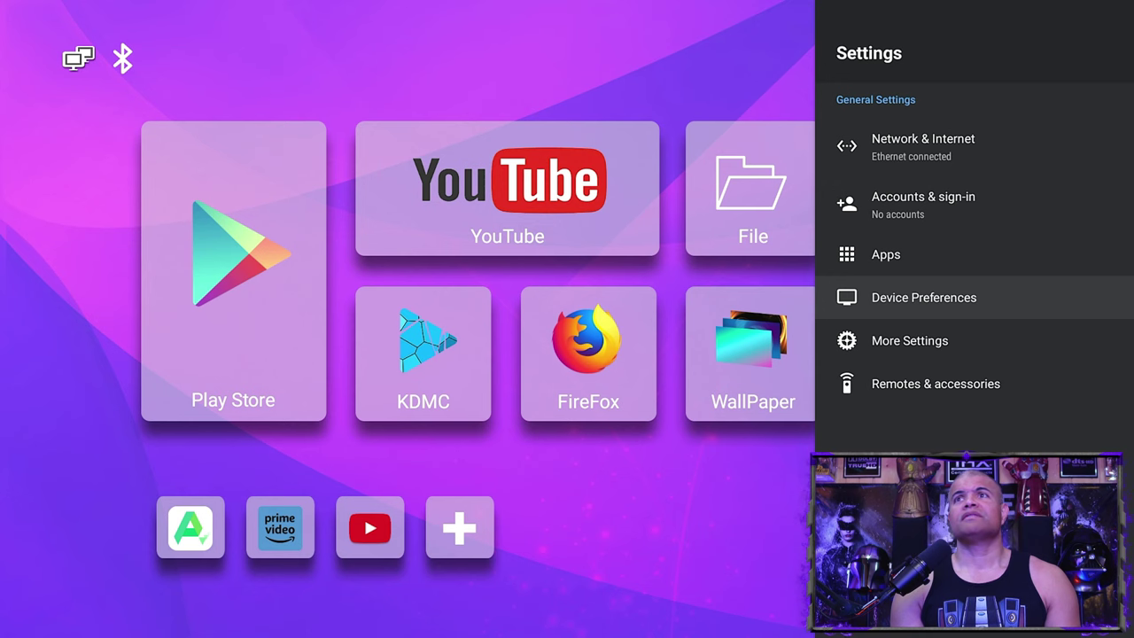
key(Escape)
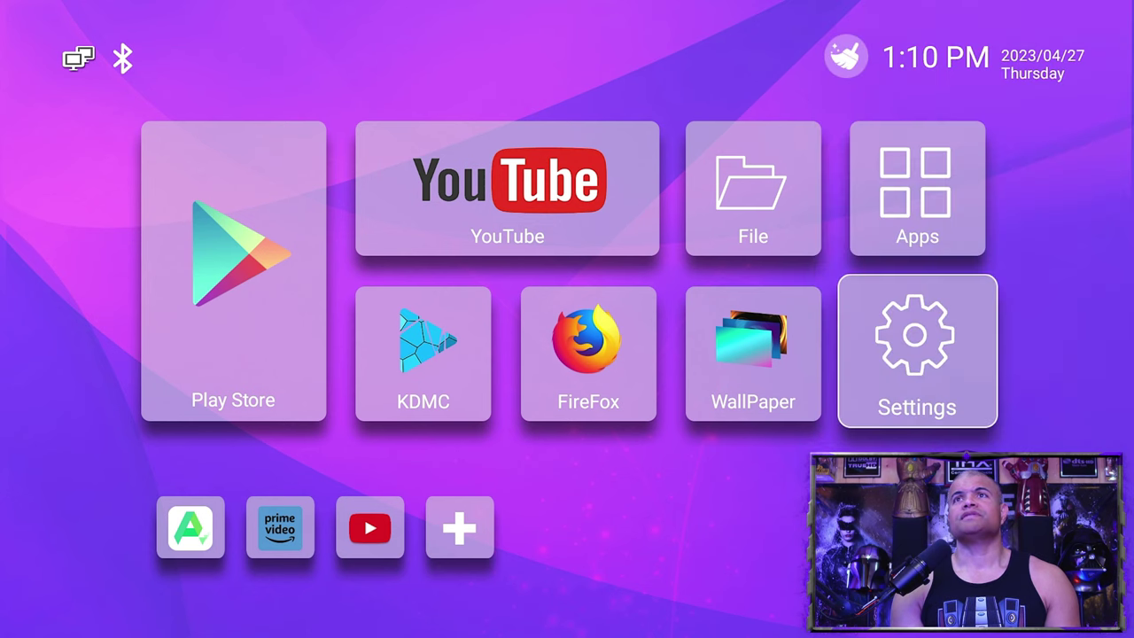
Step: Open the full list of installed apps and launch TAStore from it
key(Up)
key(Return)
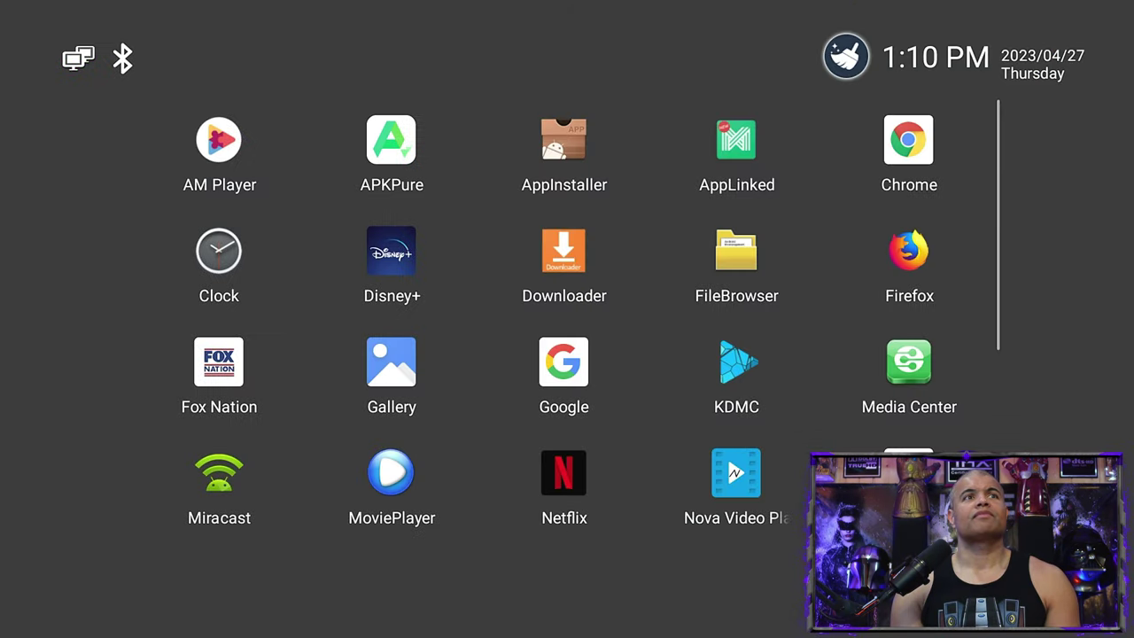
key(Down)
key(Left)
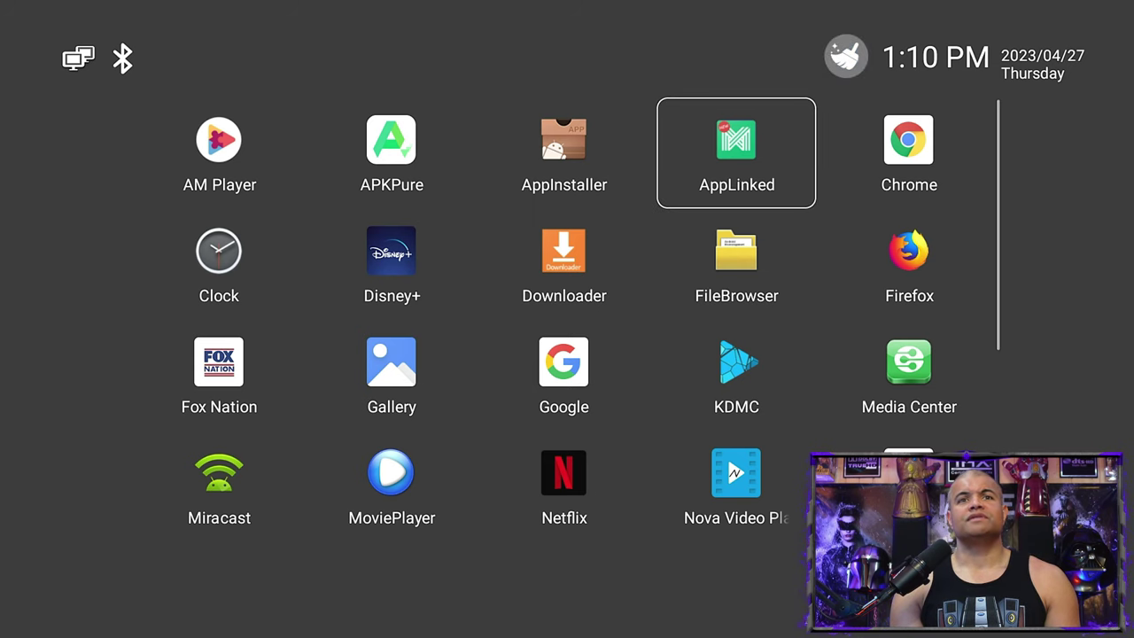
key(Down)
key(Down)
key(Down)
key(Down)
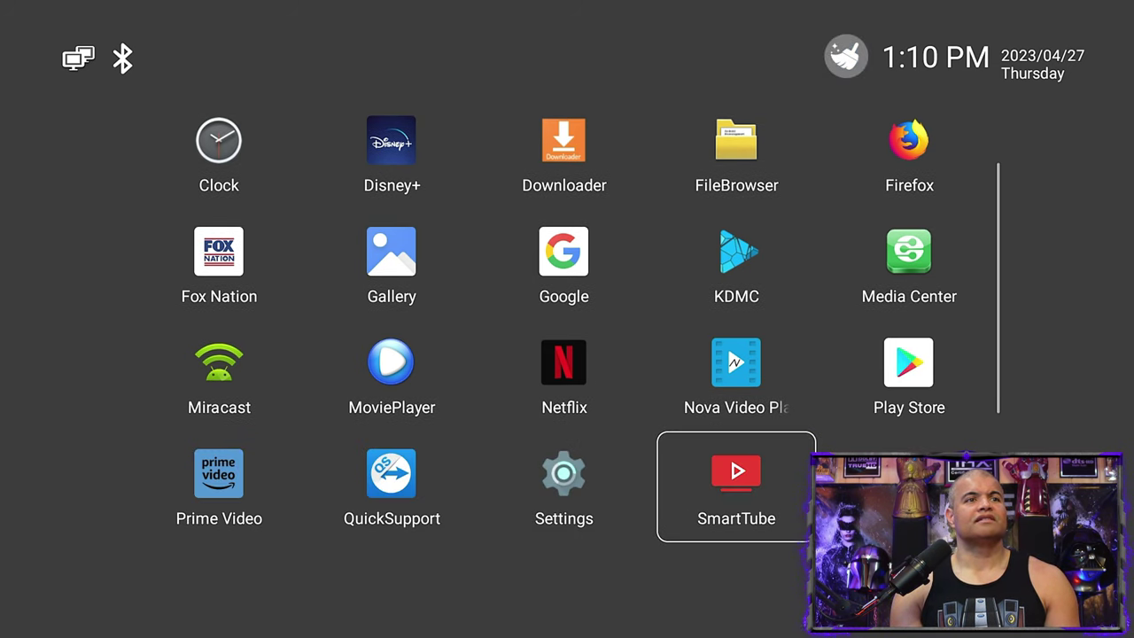
key(Right)
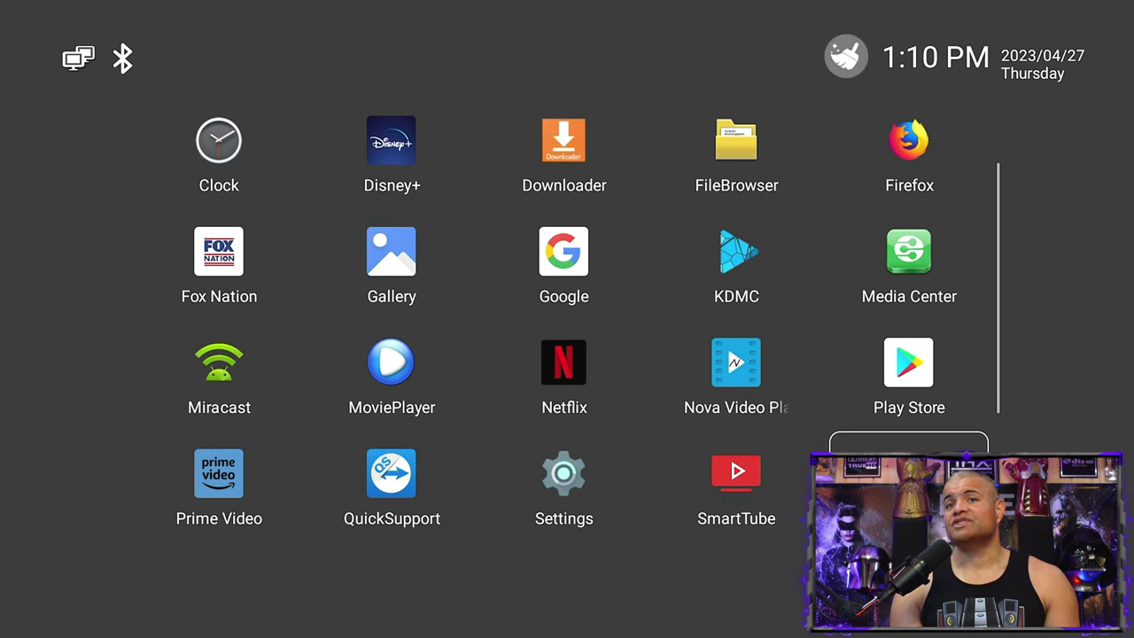
key(Return)
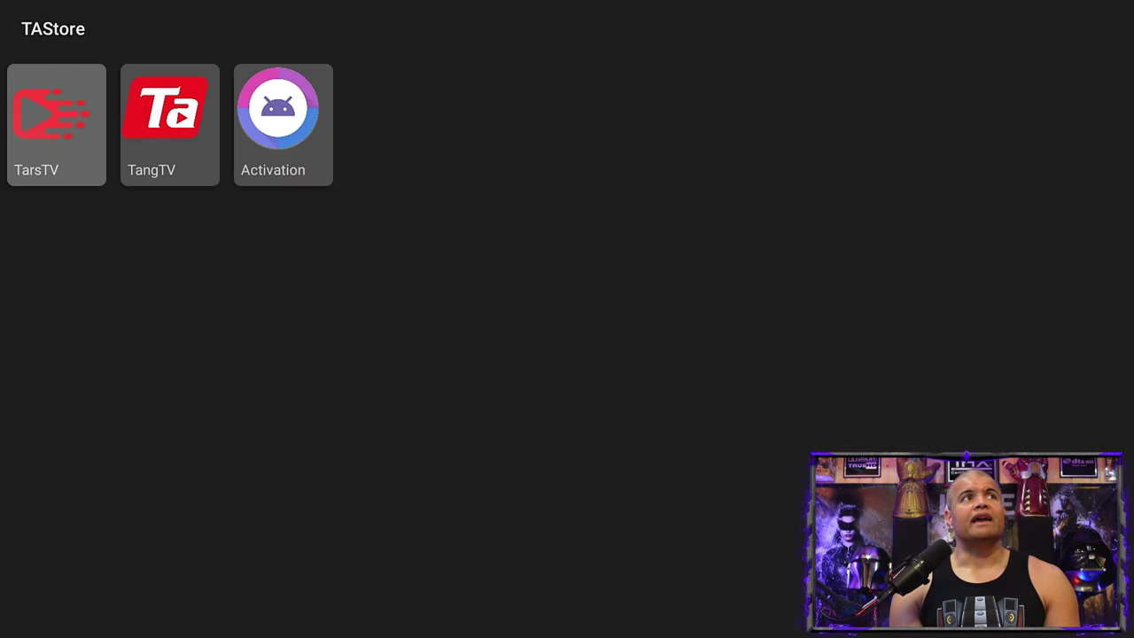
Step: Look over the TarsTV, TangTV and Activation apps offered in TAStore
key(Right)
key(Left)
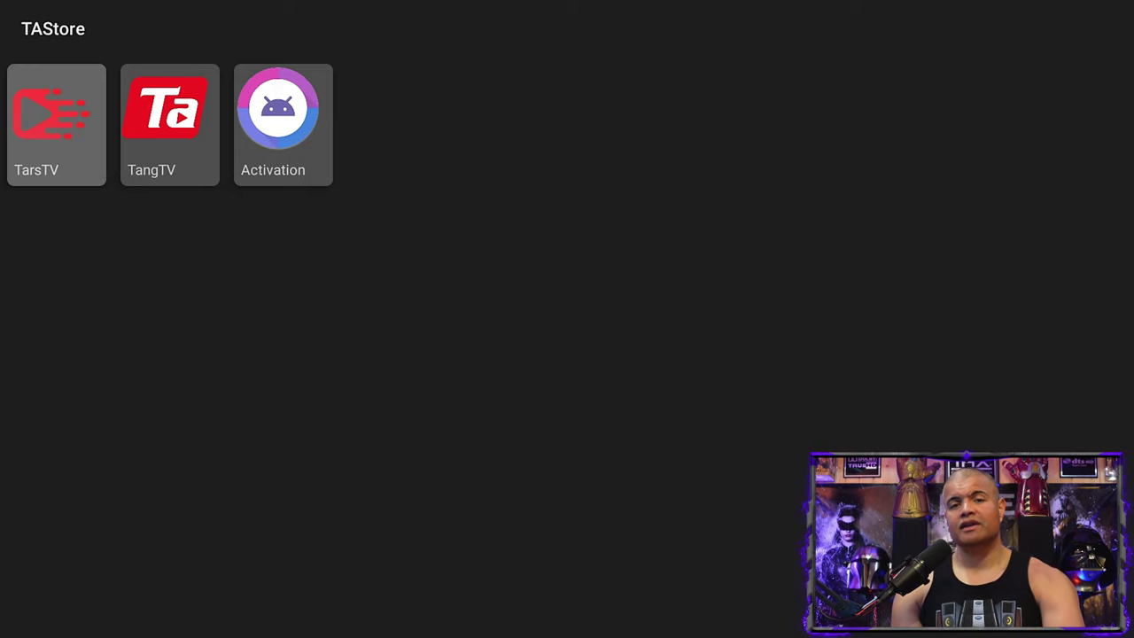
key(Right)
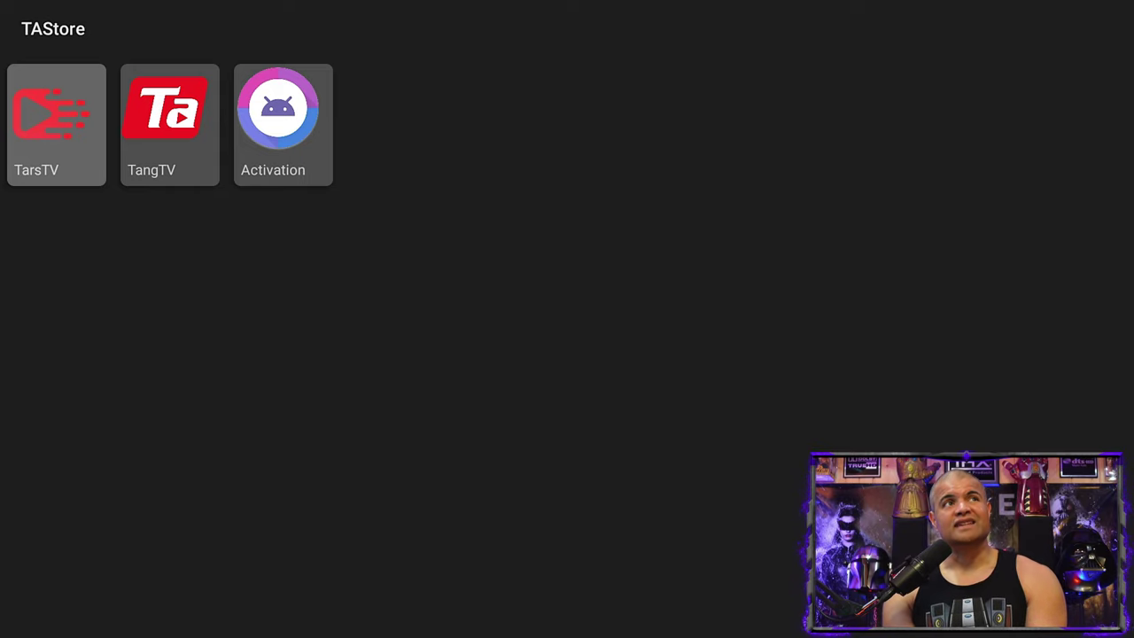
key(Right)
key(Left)
key(Right)
key(Left)
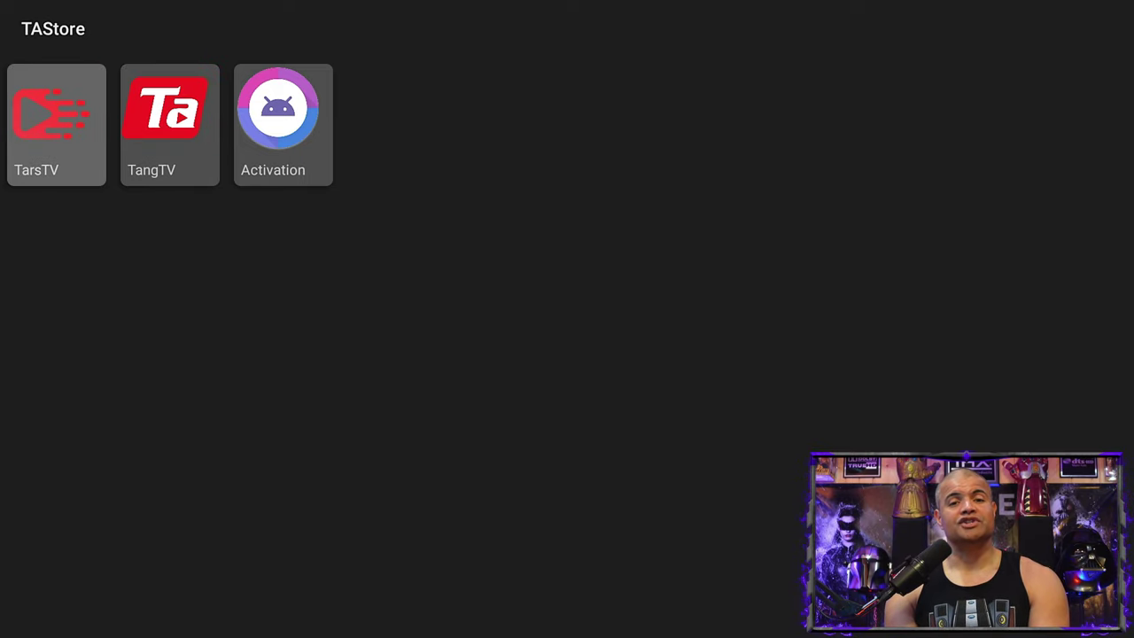
key(Right)
key(Left)
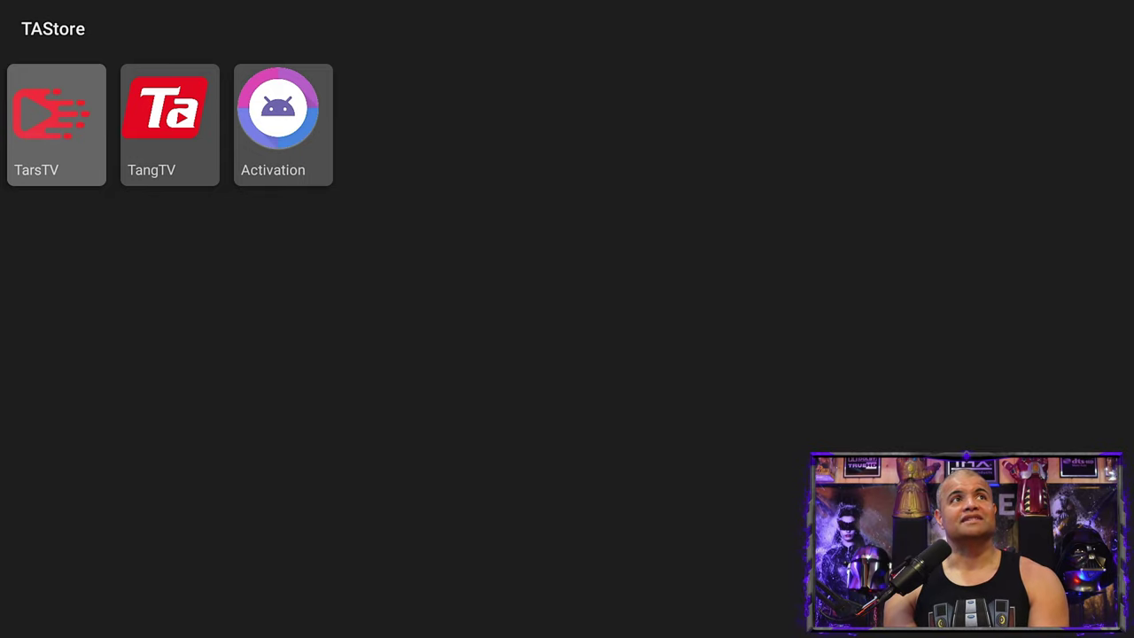
key(Right)
key(Left)
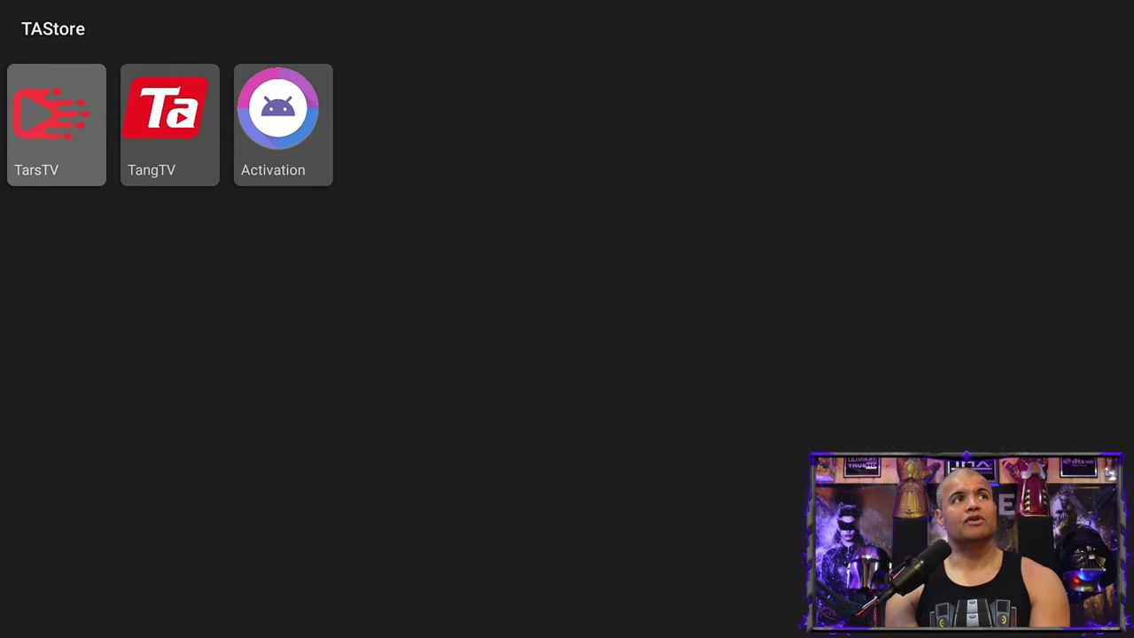
Step: Install TarsTV from TAStore and finish the installer without opening the app
key(Return)
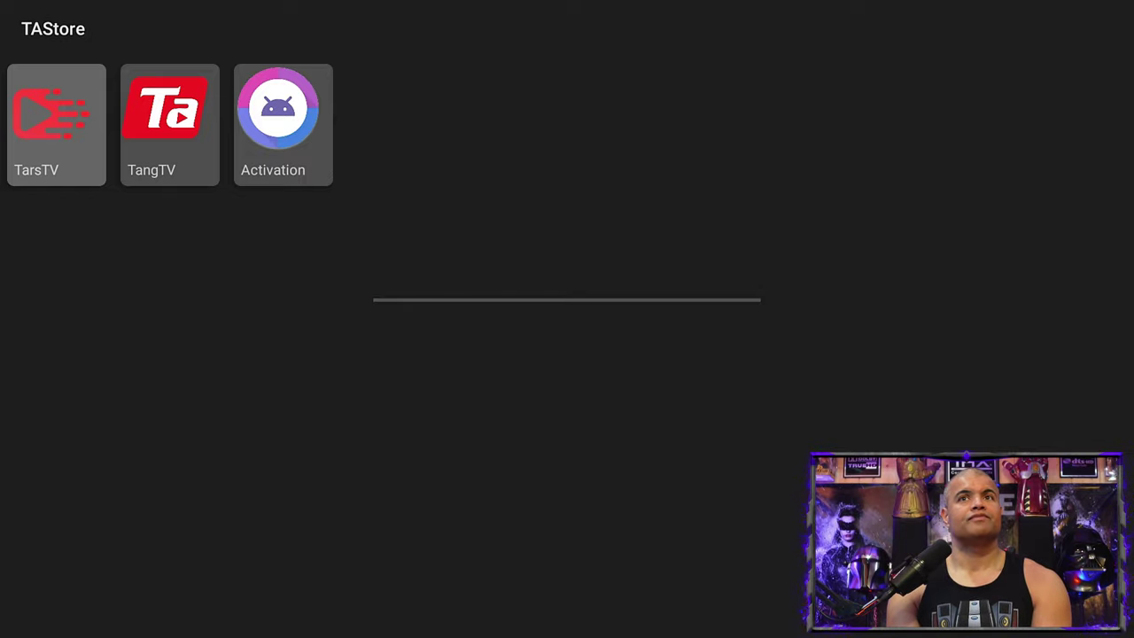
key(Return)
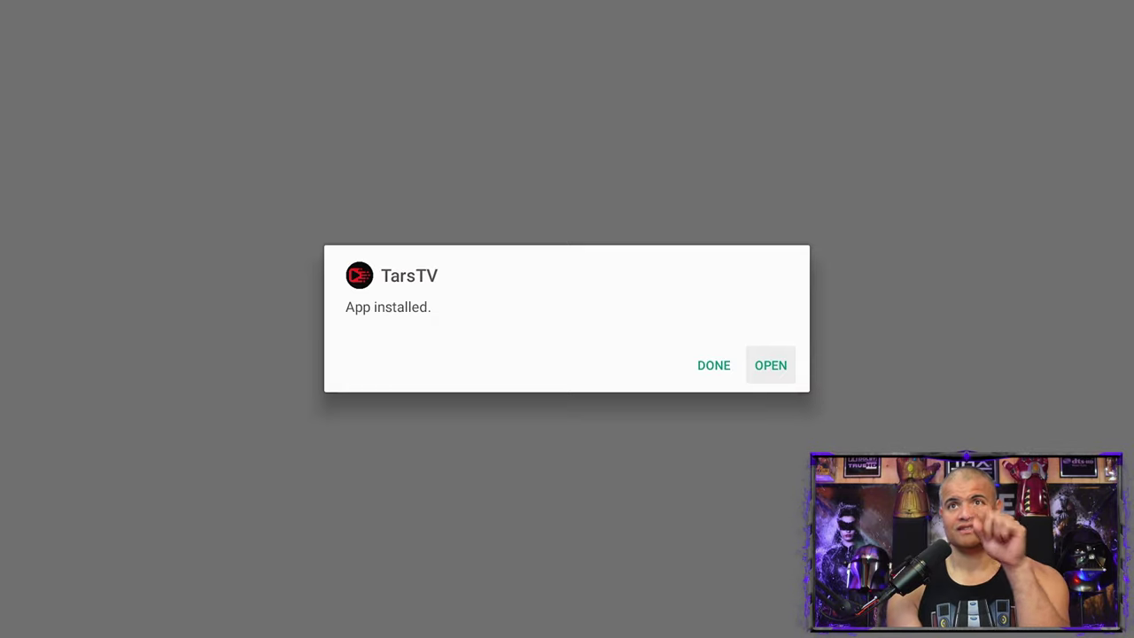
key(Left)
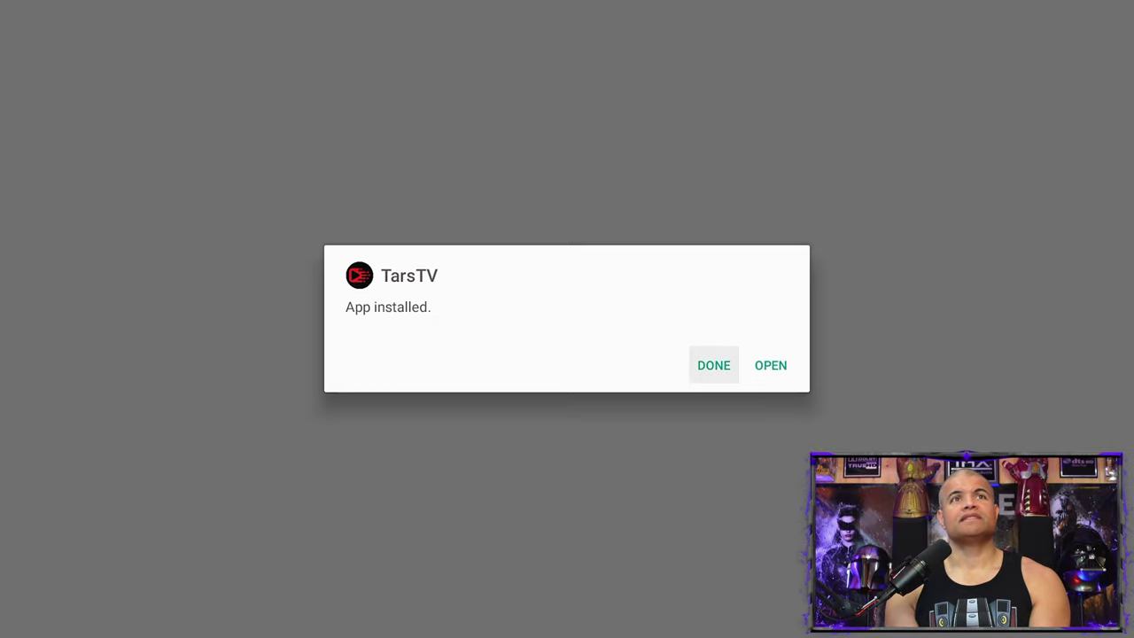
key(Return)
Step: Install TangTV from TAStore and finish the installer without opening the app
key(Right)
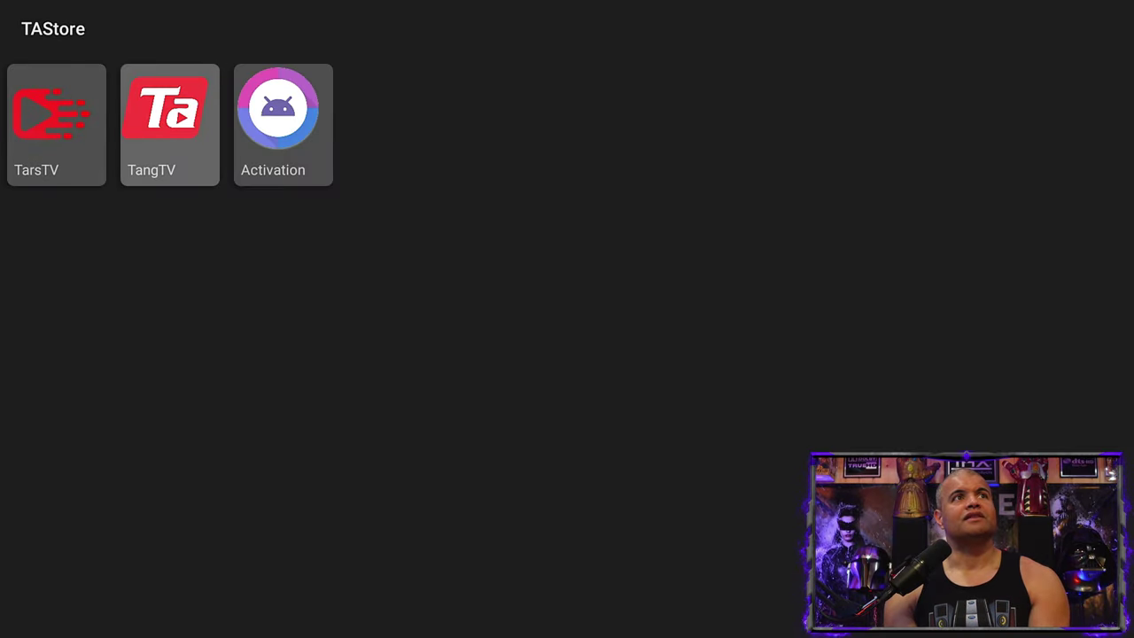
key(Return)
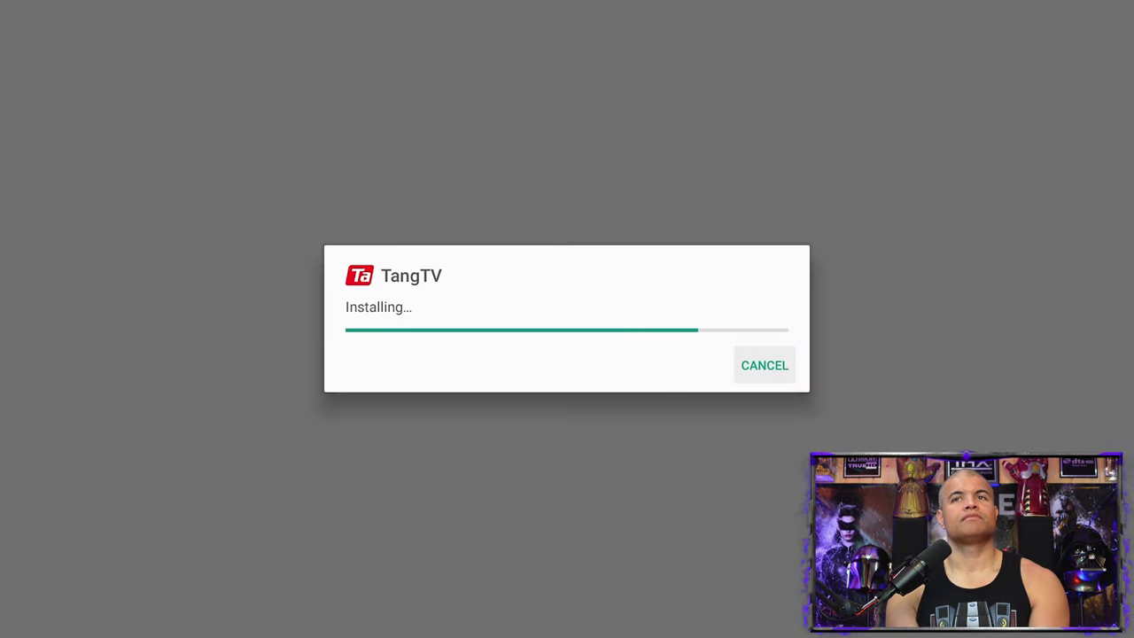
key(Left)
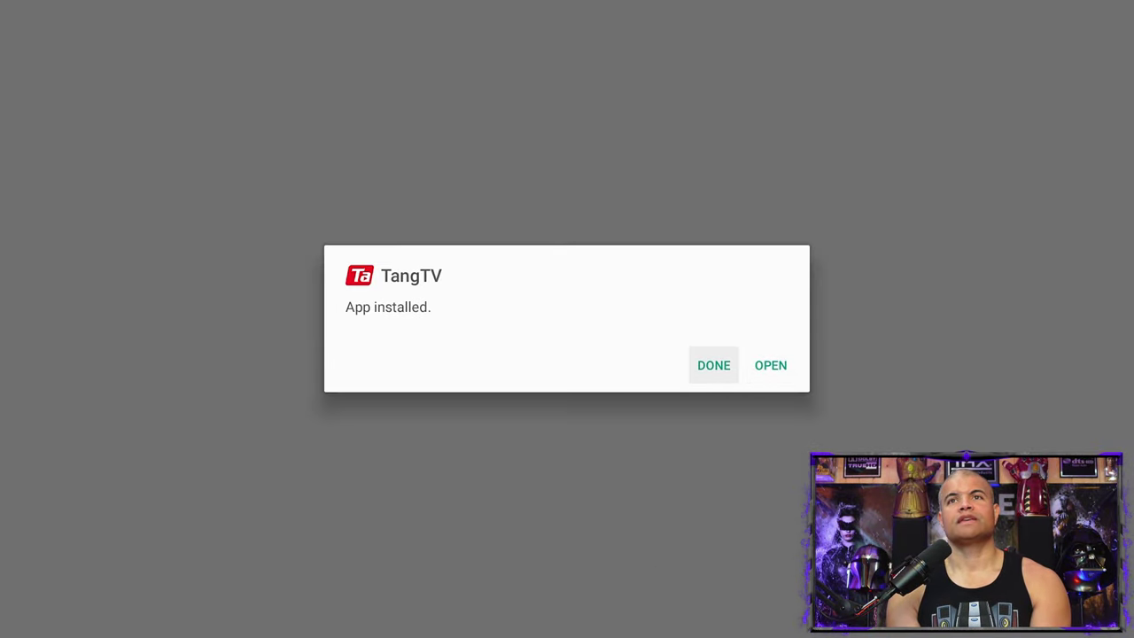
key(Return)
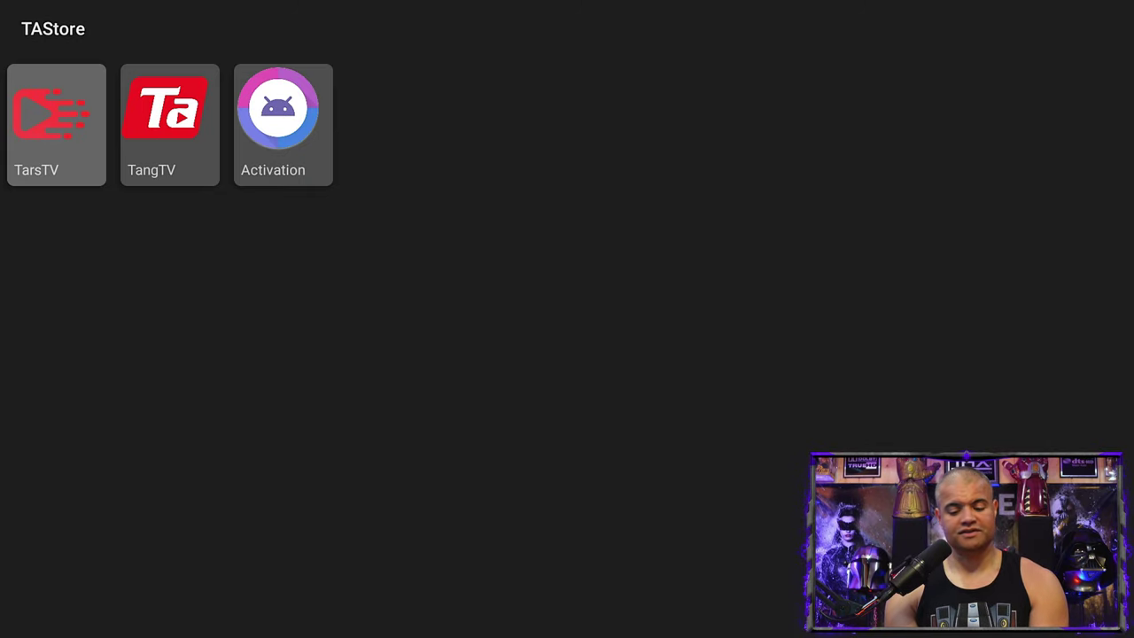
Step: Leave TAStore and look through the full list of installed apps down to the TangTV and TarsTV entries
key(Home)
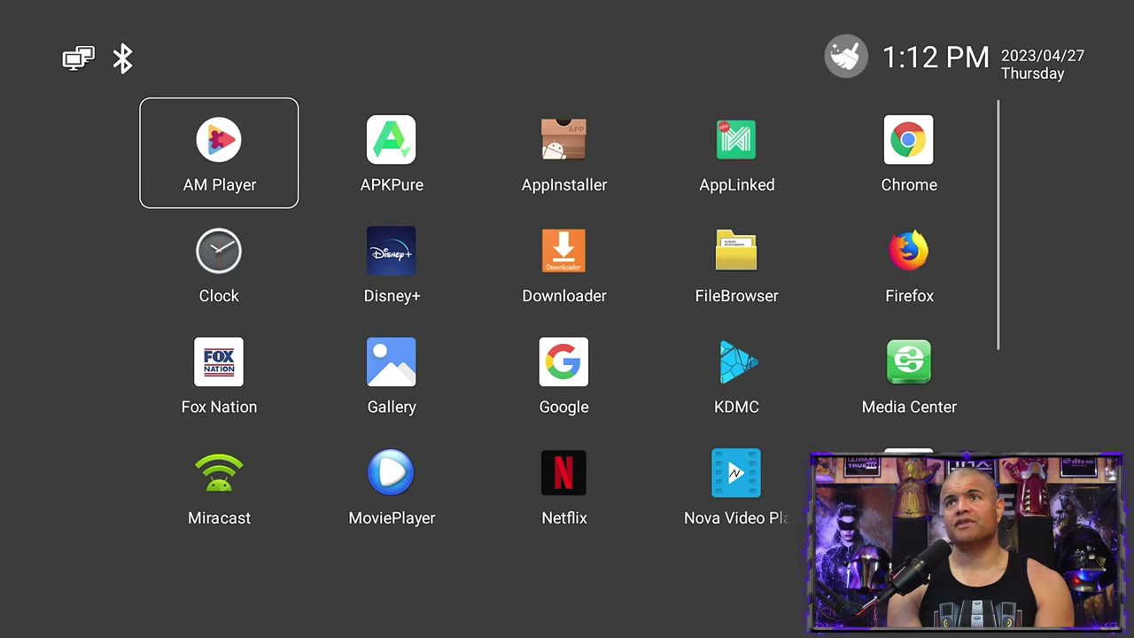
key(Down)
key(Down)
key(Down)
key(Down)
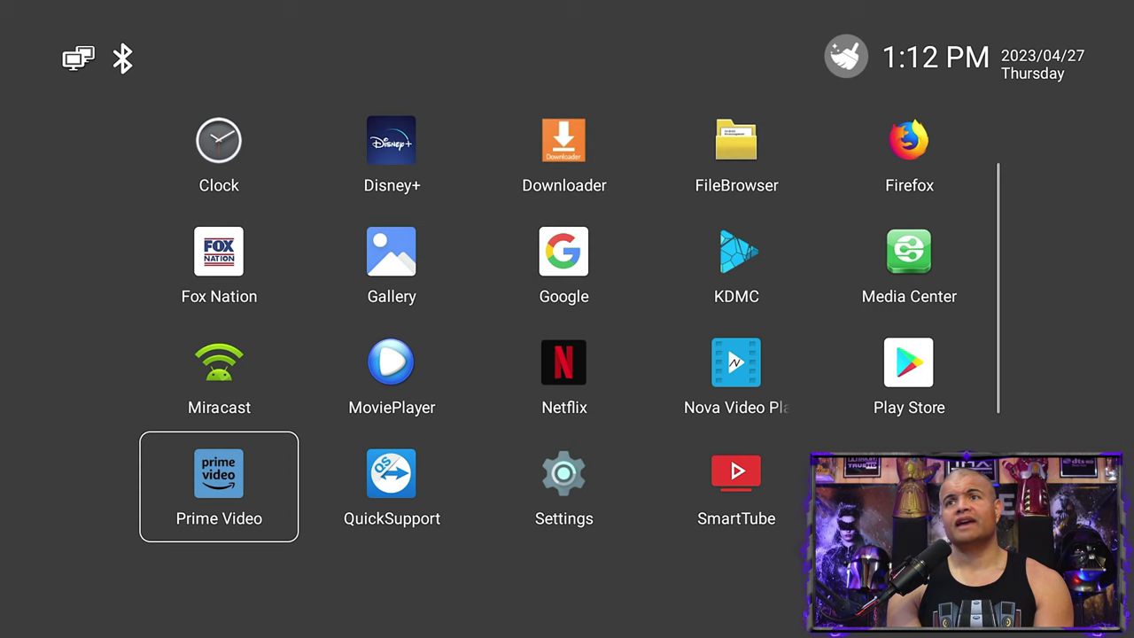
key(Right)
key(Right)
key(Right)
key(Right)
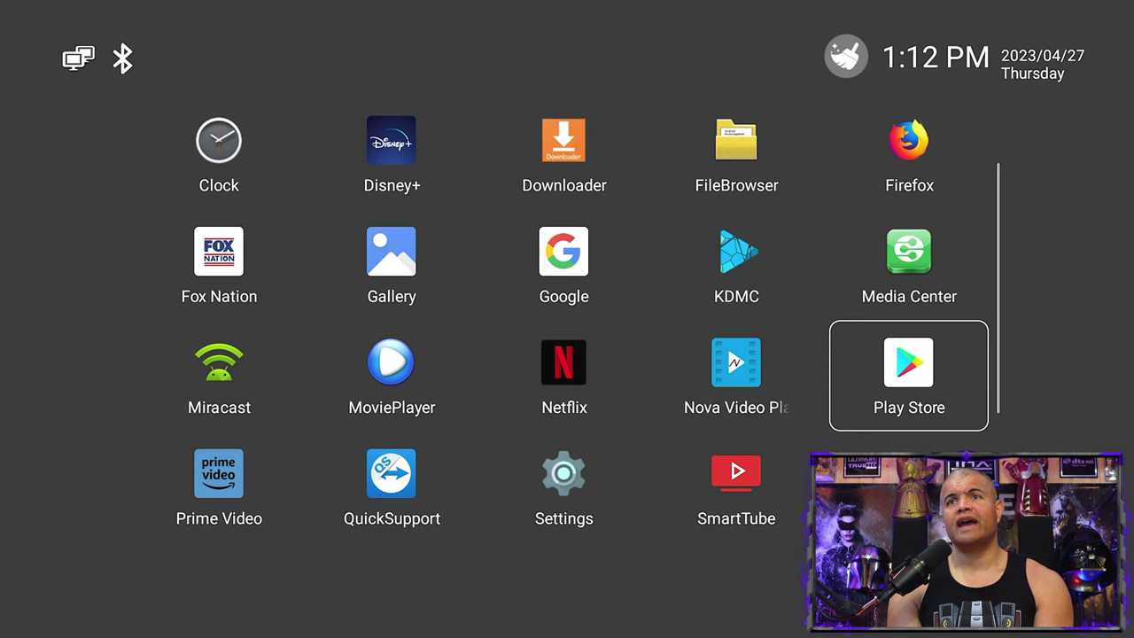
key(Down)
key(Down)
key(Down)
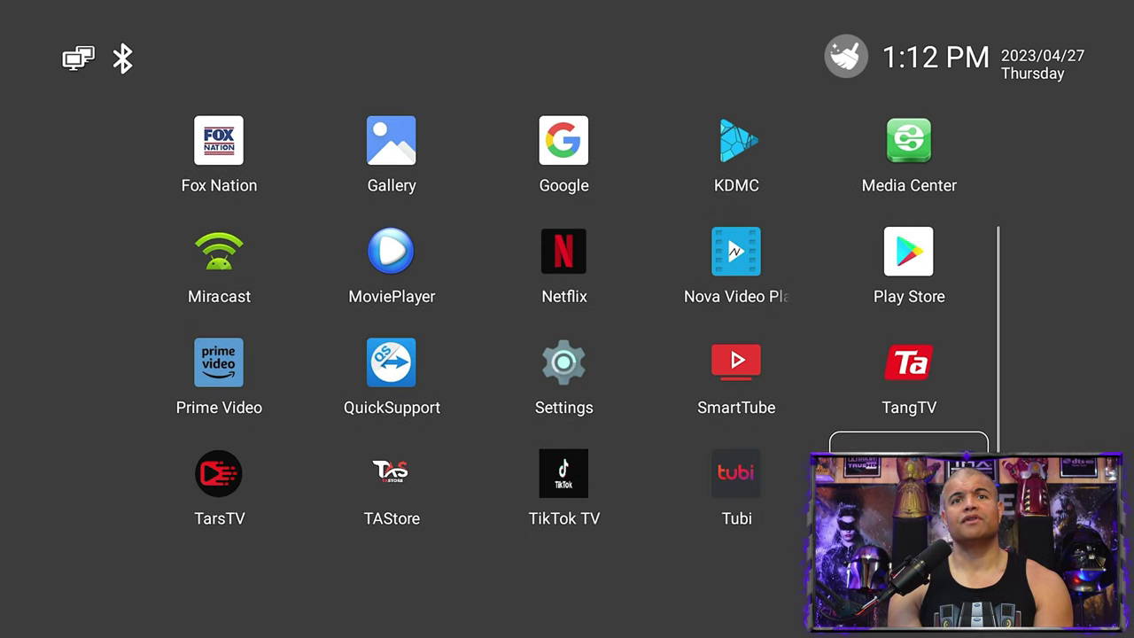
Step: Look back over apps such as KDMC, FileBrowser, AppLinked and Downloader, and return to the home screen
key(Up)
key(Up)
key(Up)
key(Up)
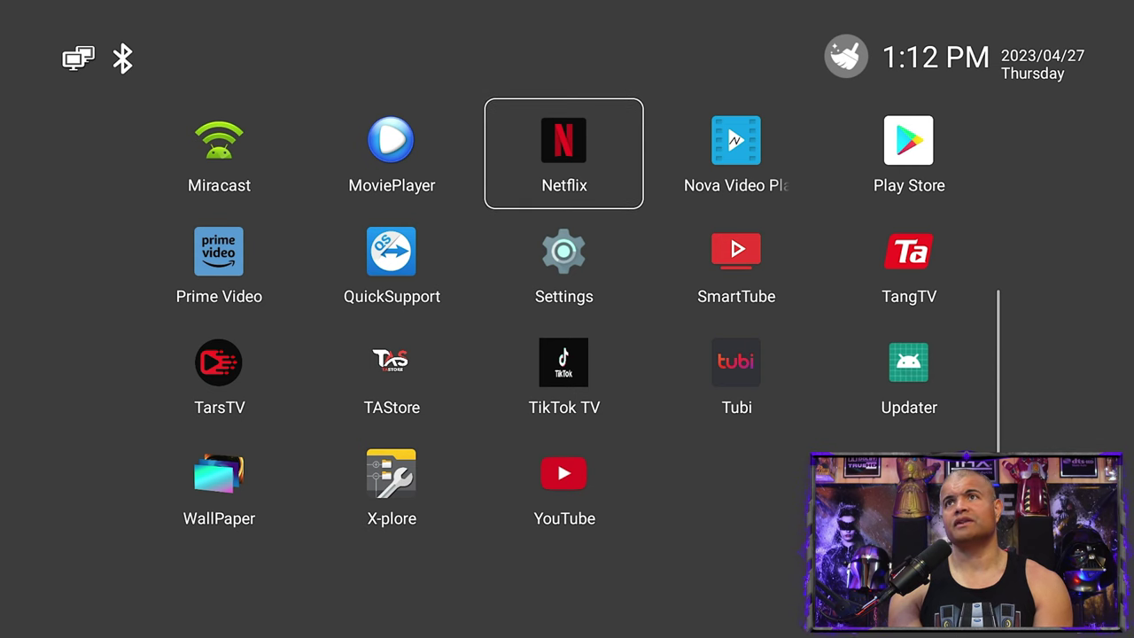
key(Up)
key(Right)
key(Down)
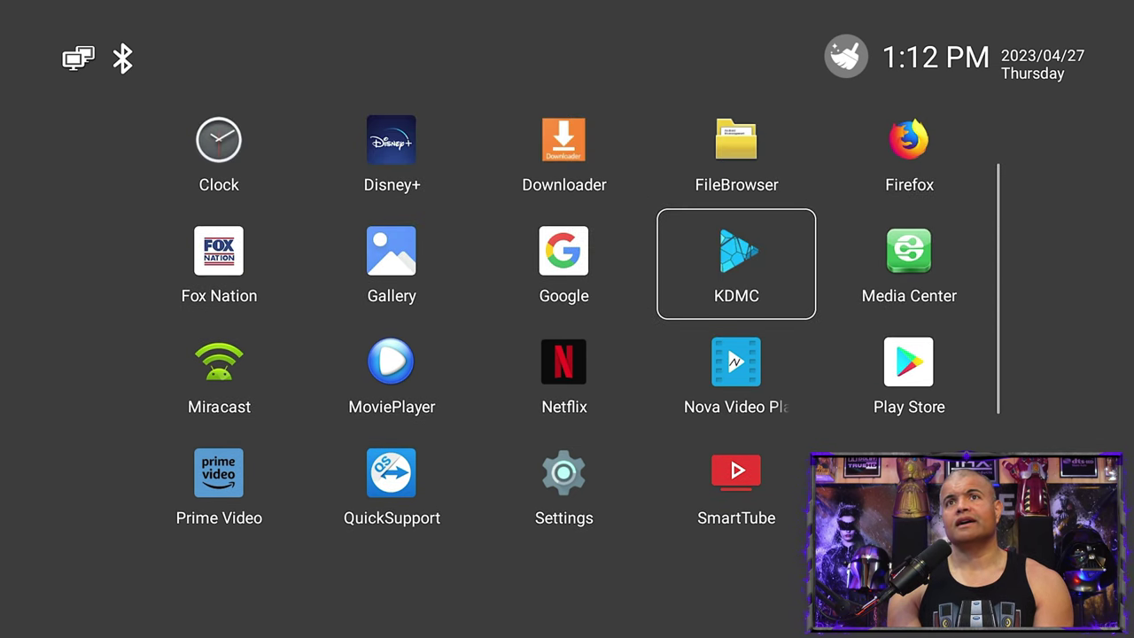
key(Up)
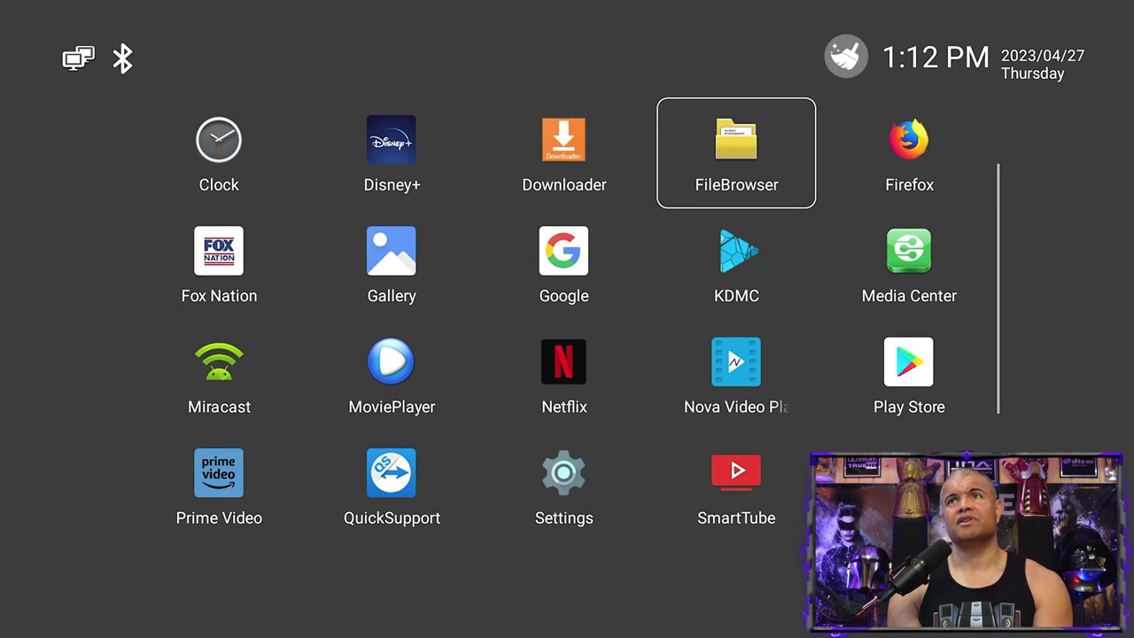
key(Up)
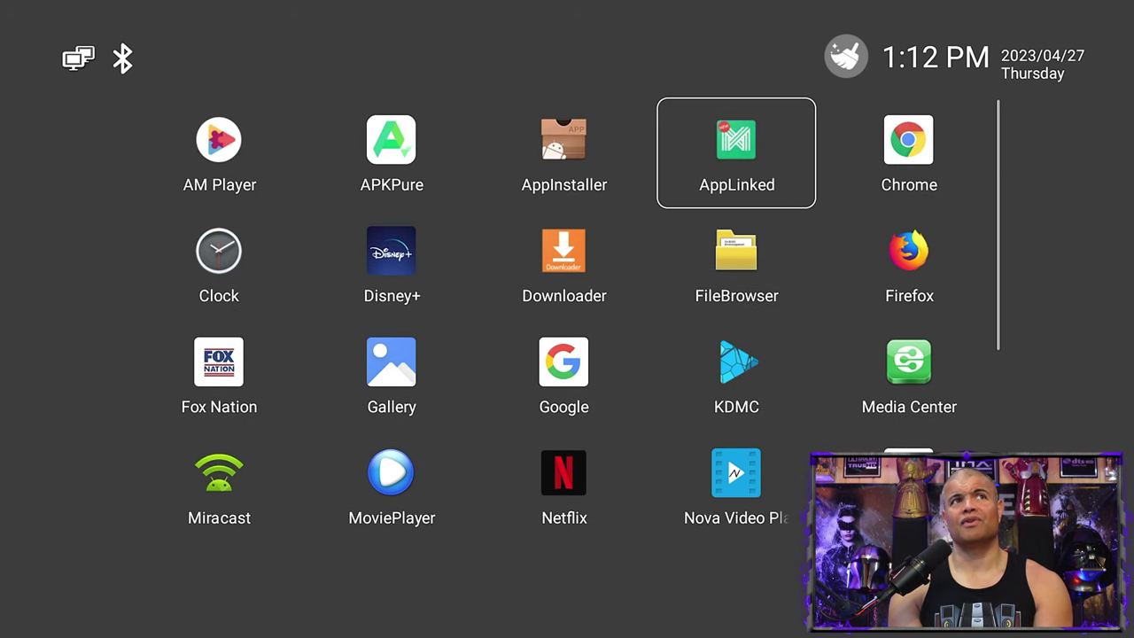
key(Right)
key(Down)
key(Left)
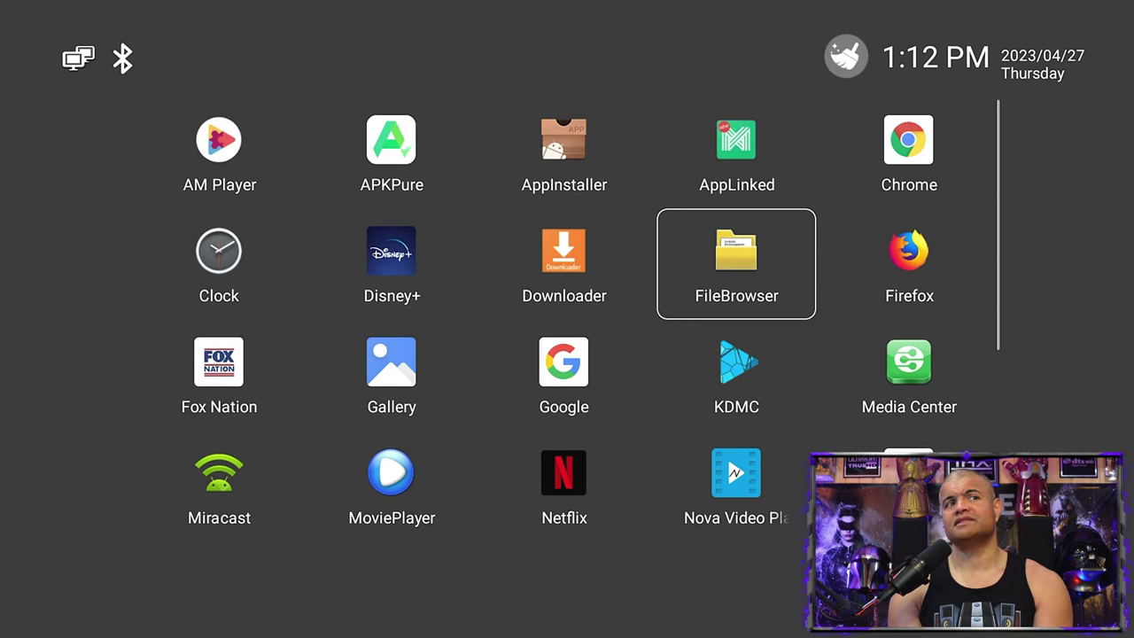
key(Left)
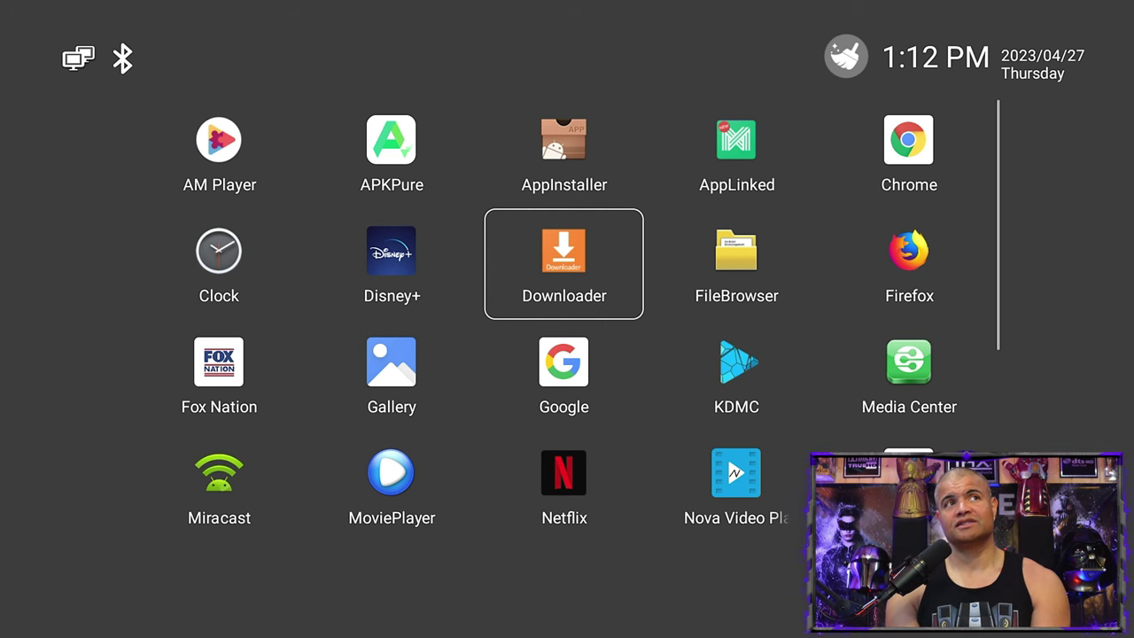
key(Escape)
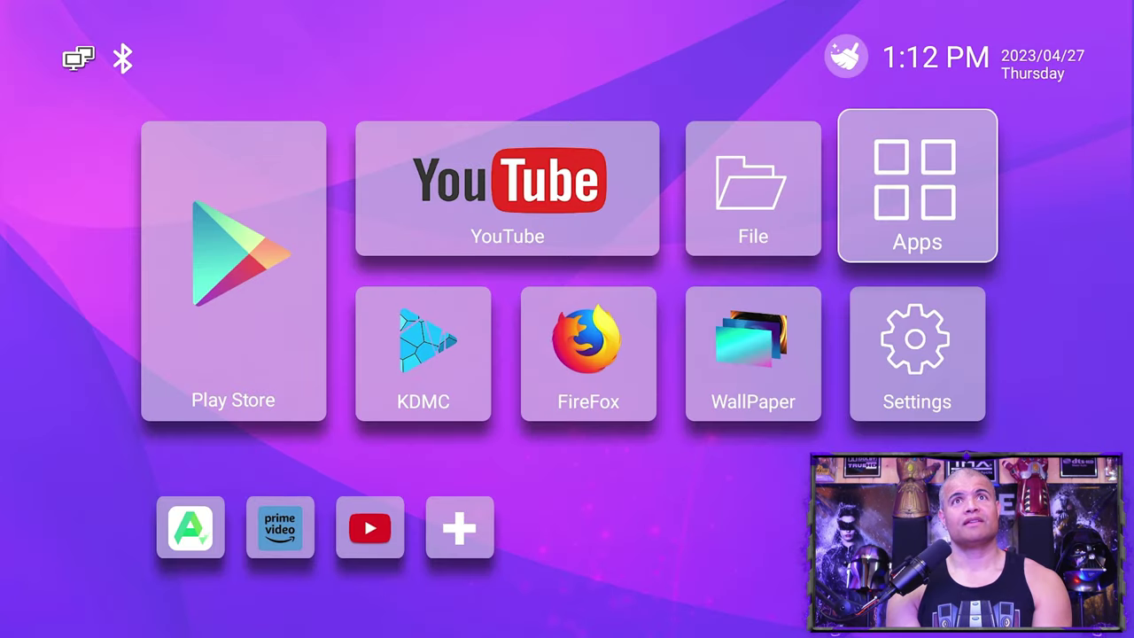
Step: Open the app picker for the home-screen shortcut row and add TangTV to the shortcuts
key(Down)
key(Left)
key(Left)
key(Left)
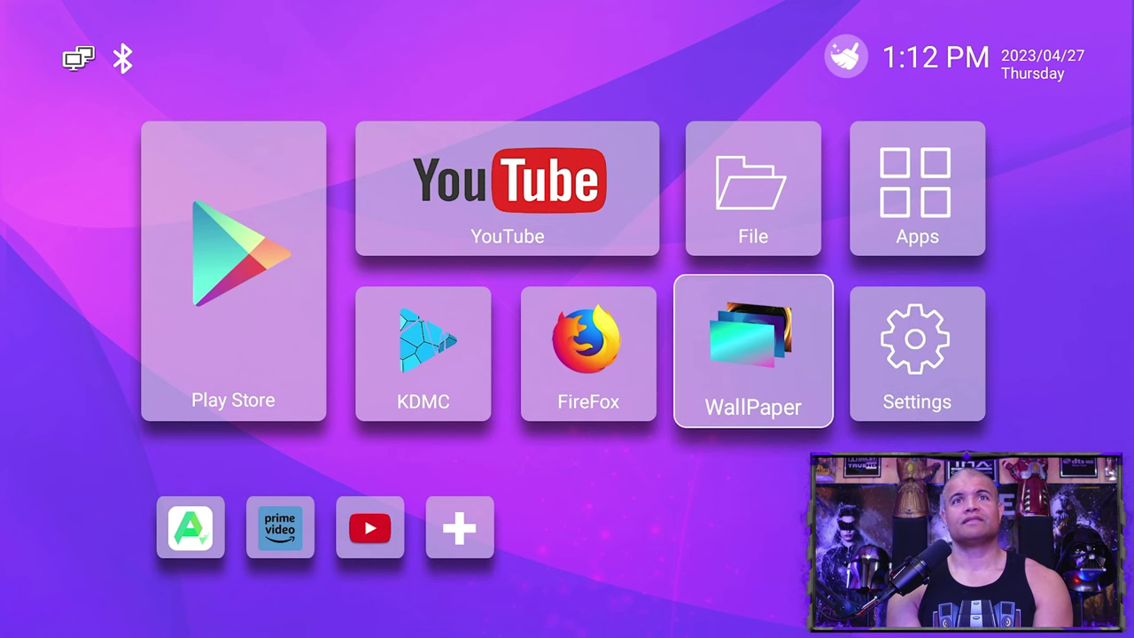
key(Down)
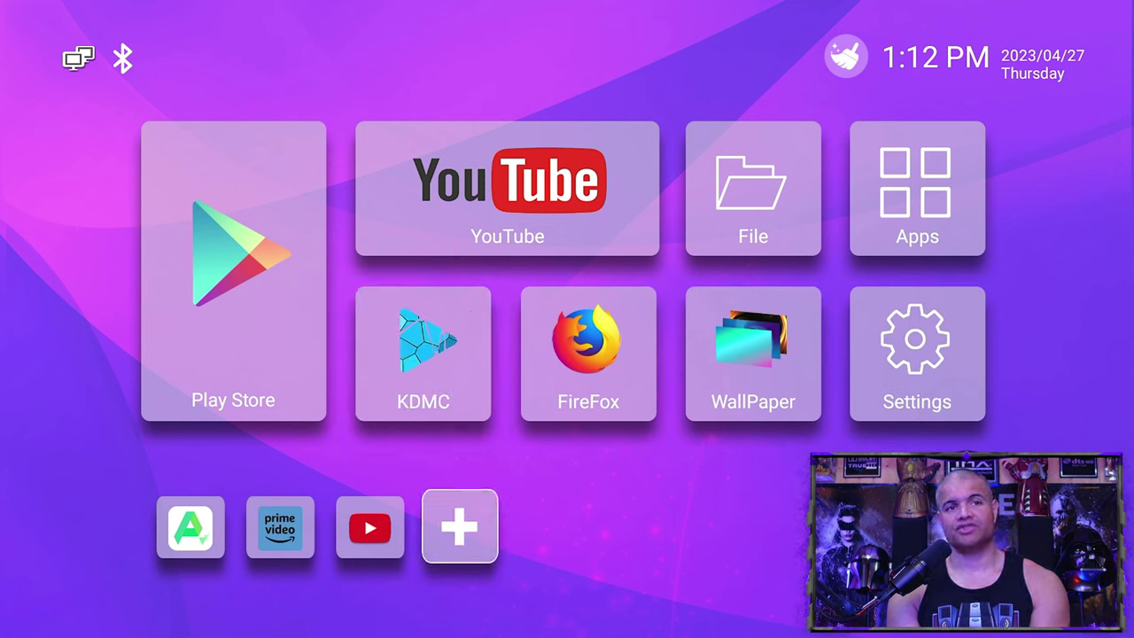
key(Return)
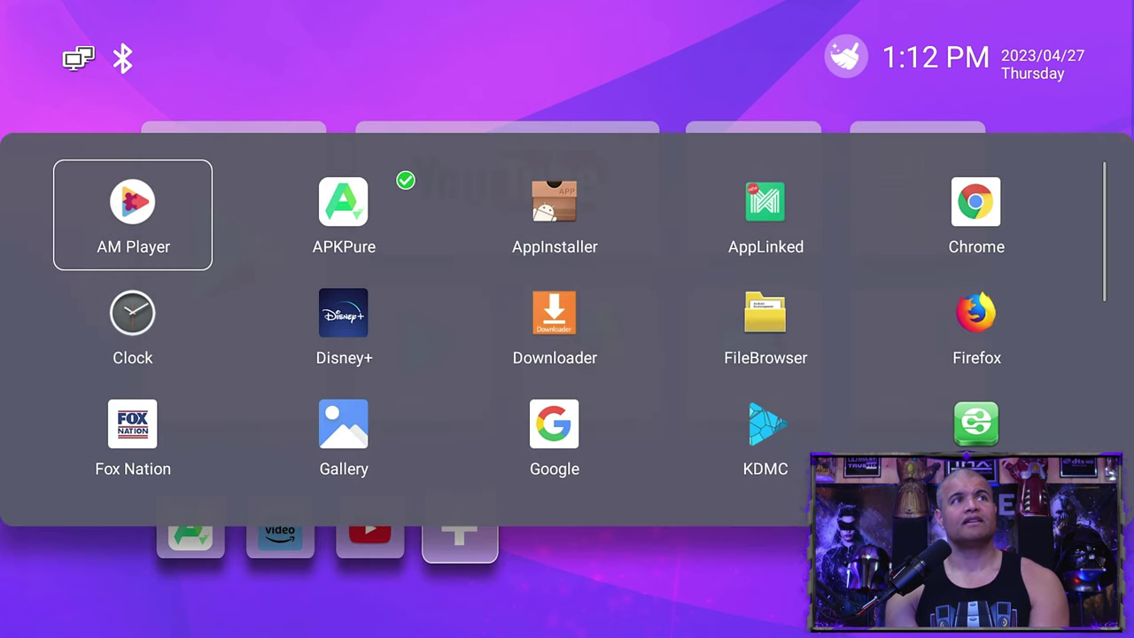
key(Right)
key(Right)
key(Down)
key(Down)
key(Down)
key(Down)
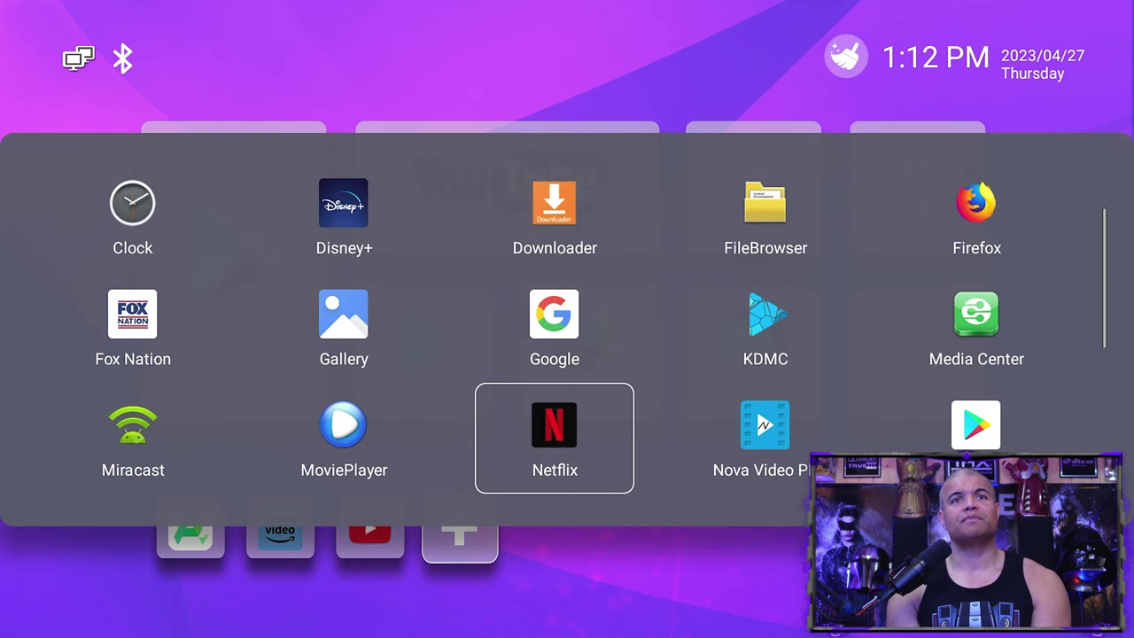
key(Right)
key(Right)
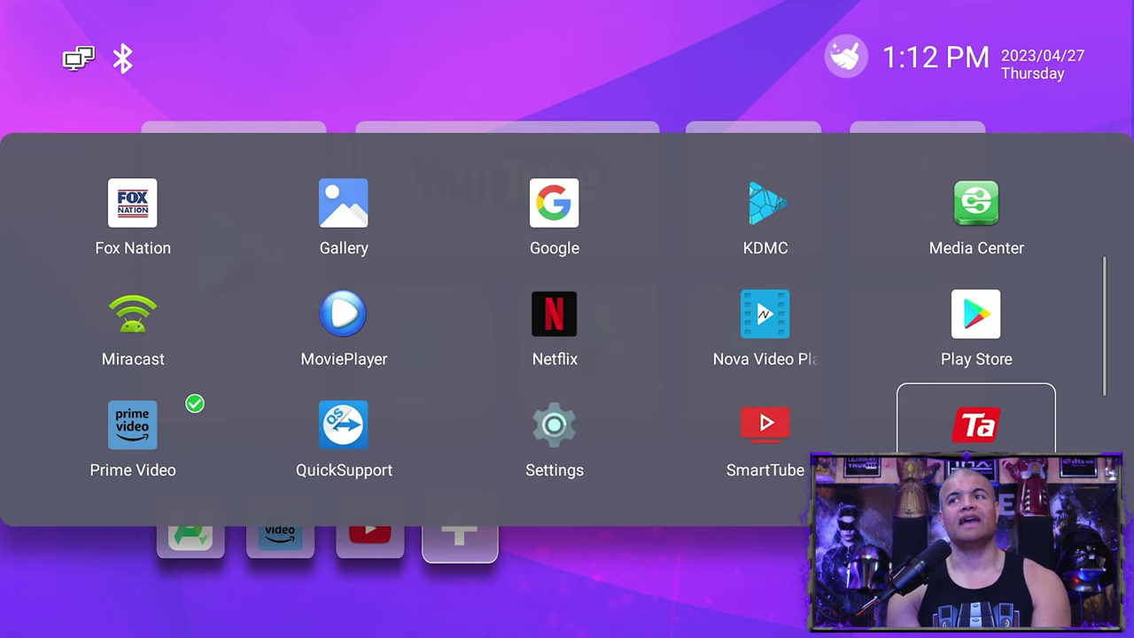
key(Return)
Step: Add TarsTV to the home-screen shortcuts and close the app picker
key(Down)
key(Left)
key(Left)
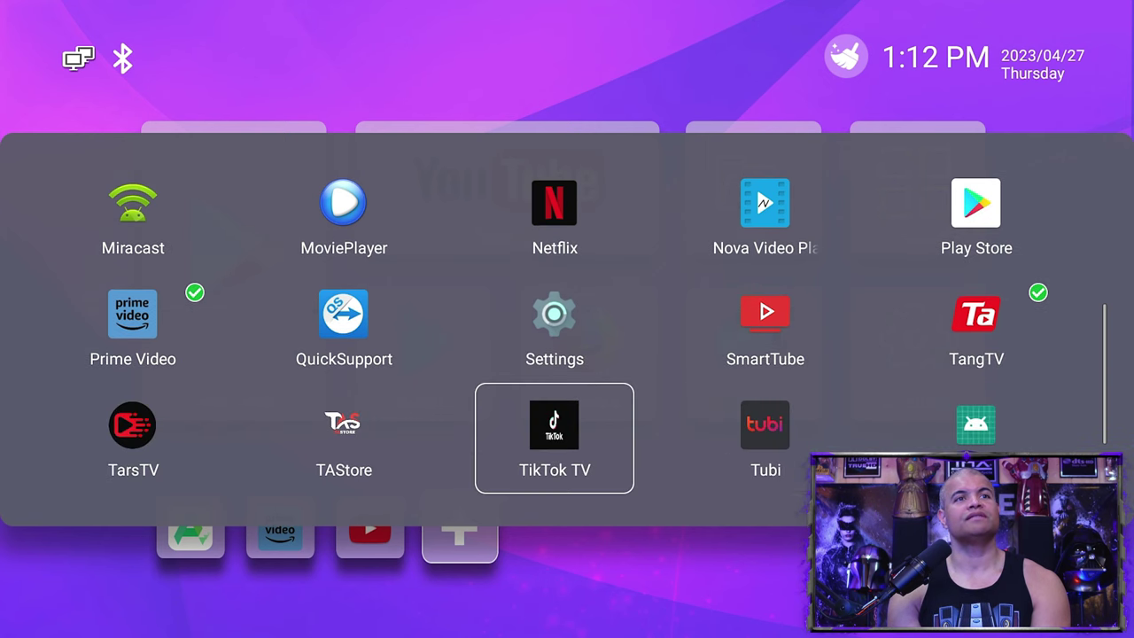
key(Left)
key(Left)
key(Return)
key(Escape)
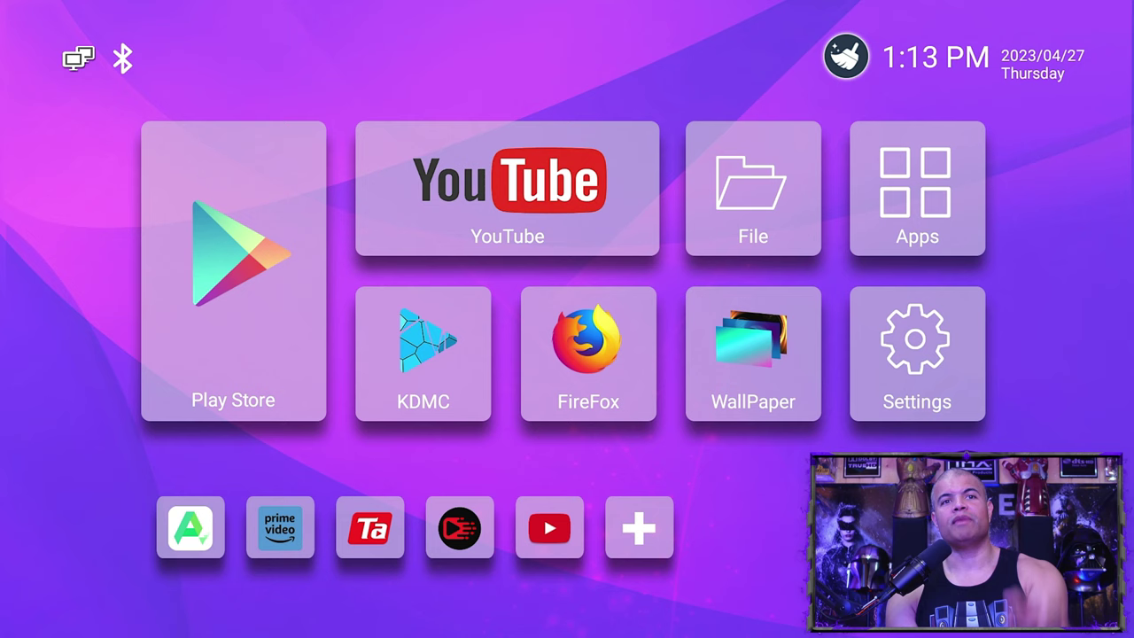
Step: Launch TangTV from its home-screen shortcut and download its Live TV, Movies and Series content
key(Down)
key(Down)
key(Down)
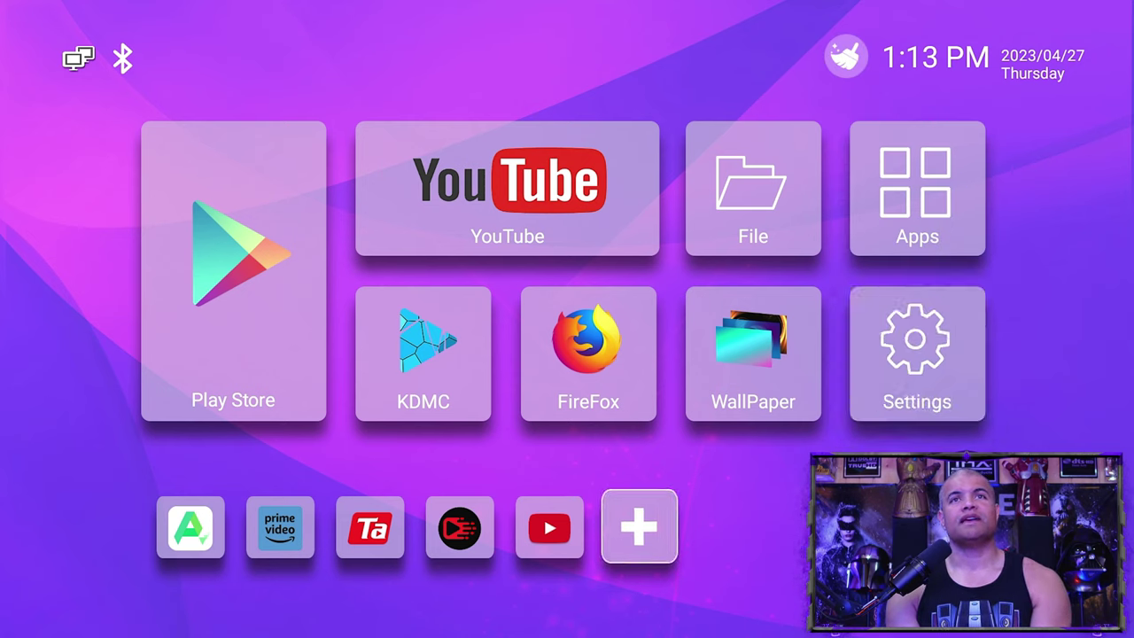
key(Left)
key(Left)
key(Left)
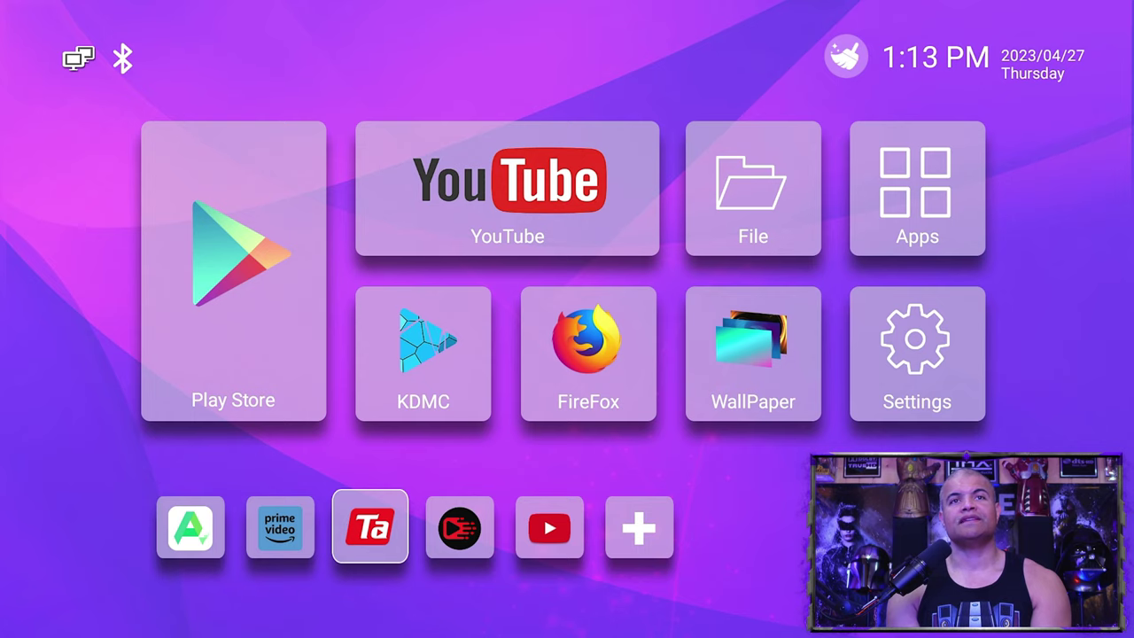
key(Return)
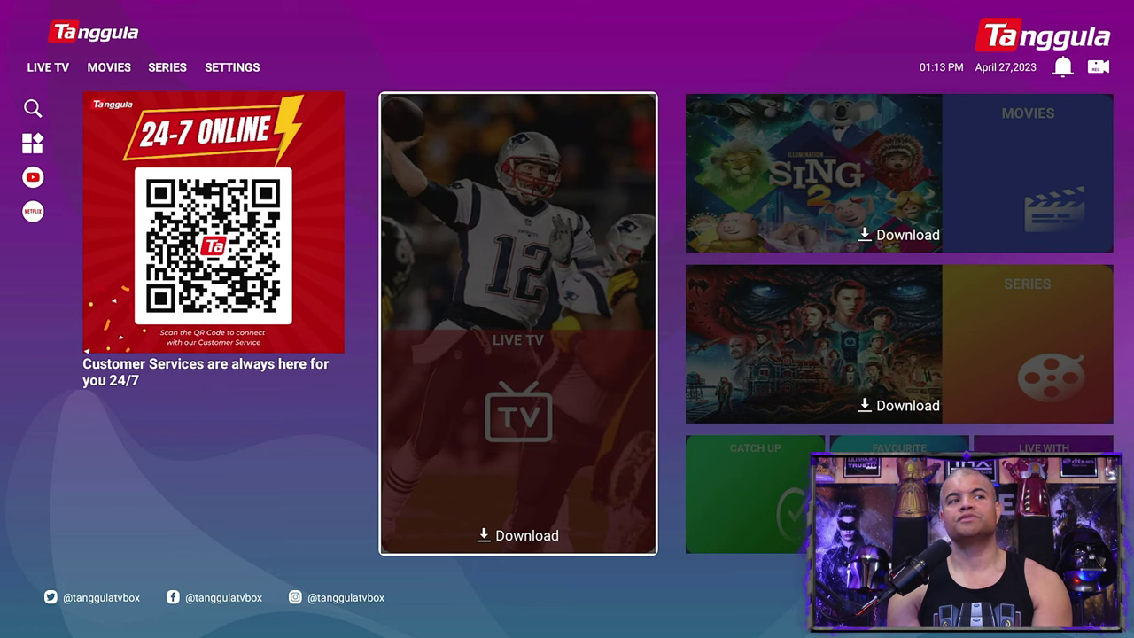
key(Return)
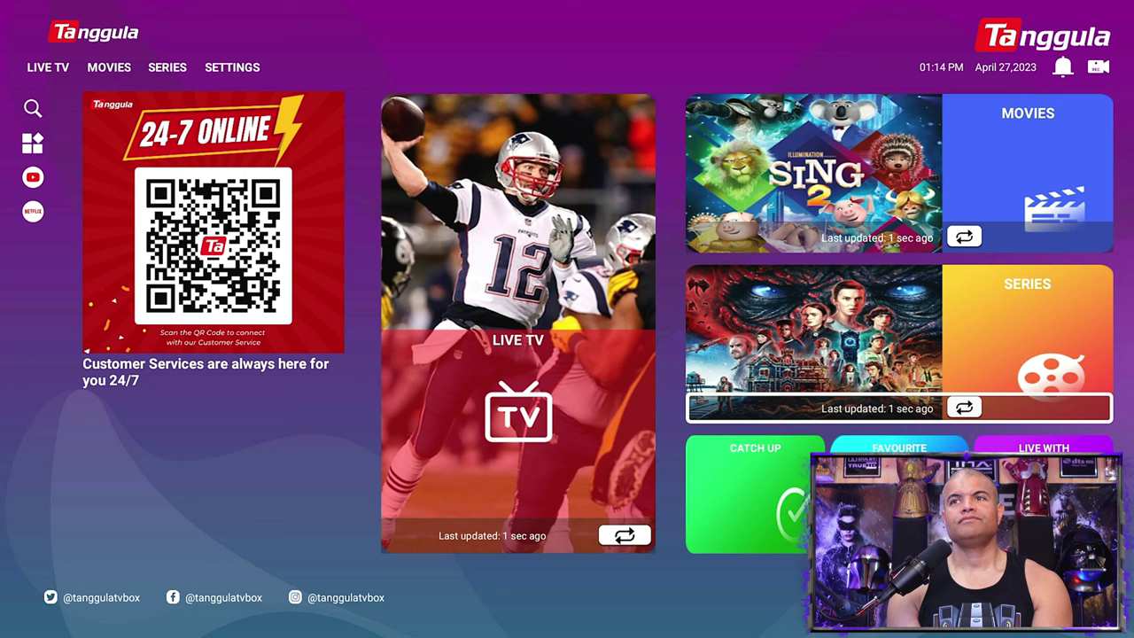
Step: Open TangTV's settings and view the EPG sources section
key(Down)
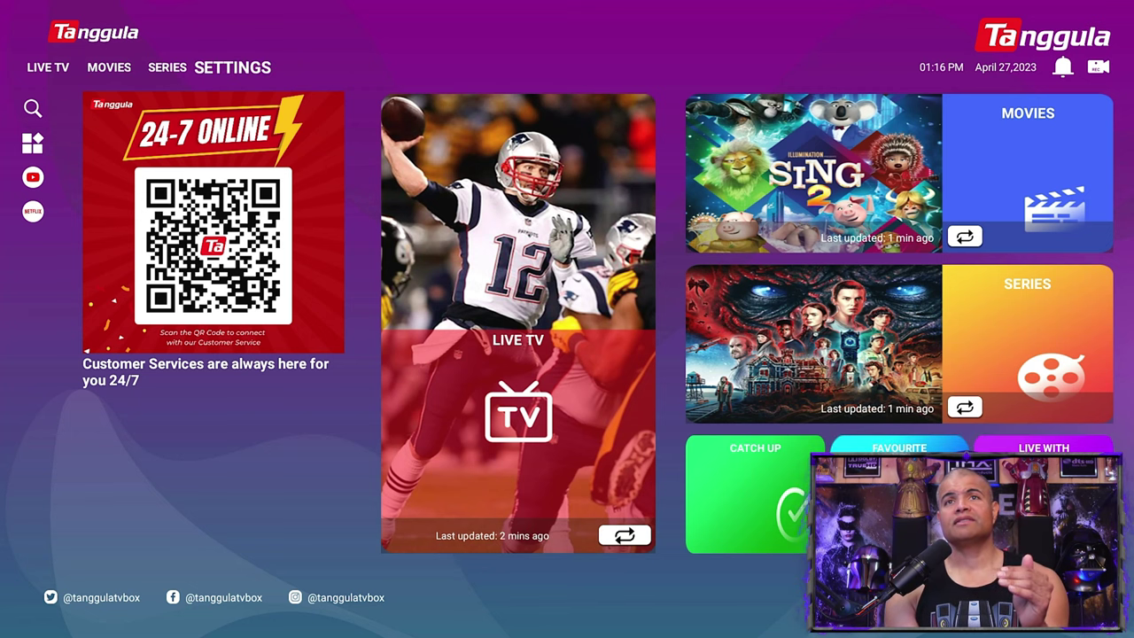
key(Return)
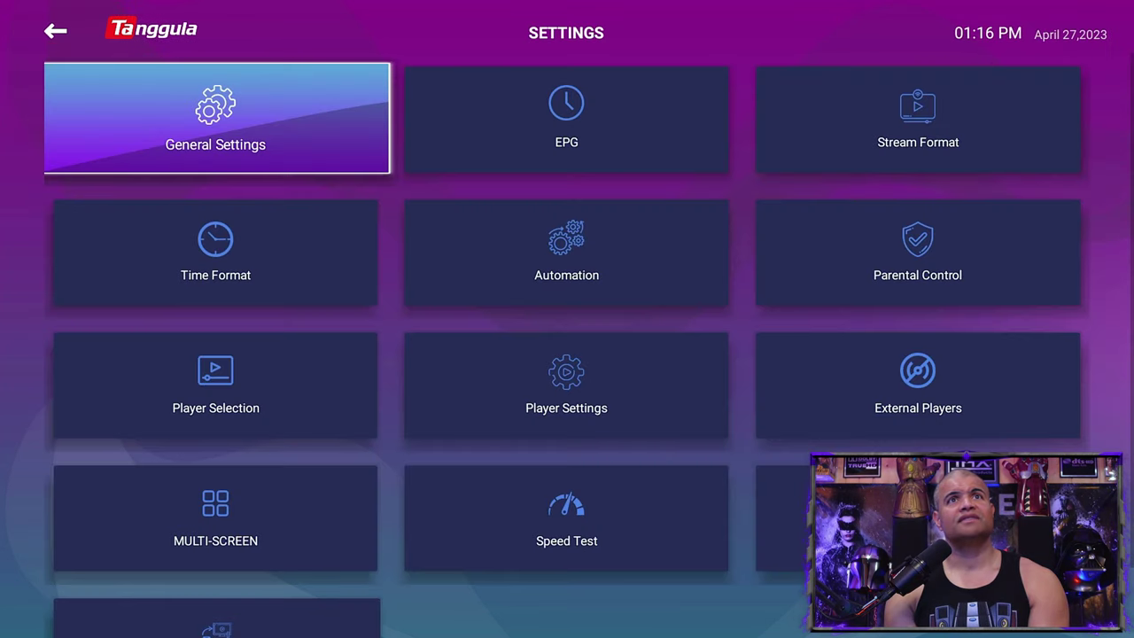
key(Right)
key(Return)
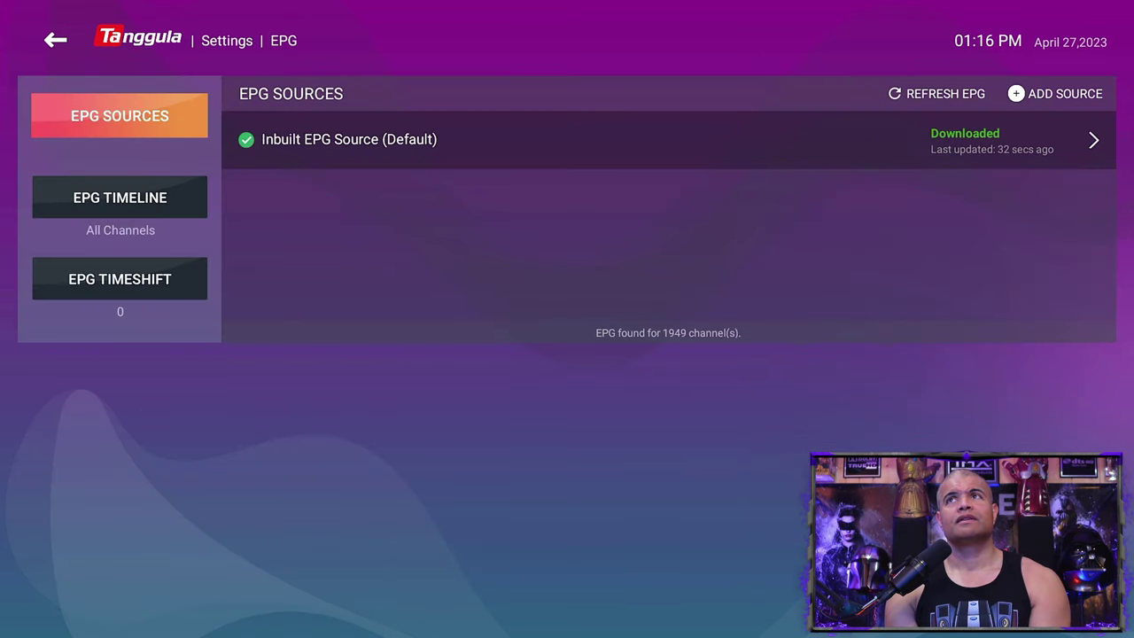
Step: Refresh the EPG from the EPG sources section and confirm the refresh
key(Down)
key(Up)
key(Right)
key(Up)
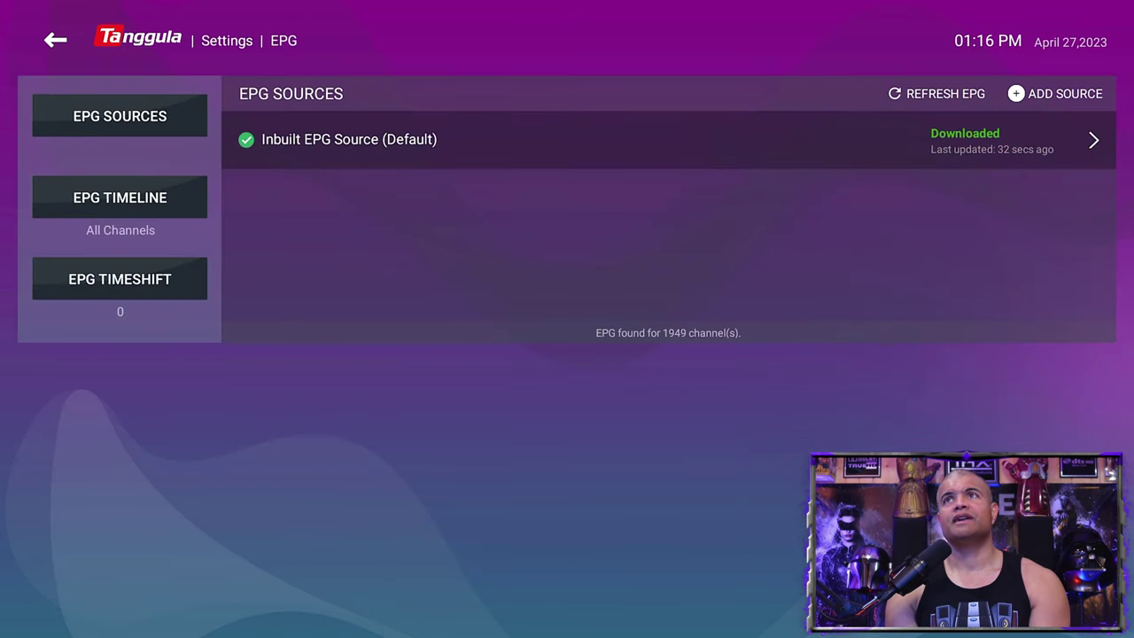
key(Down)
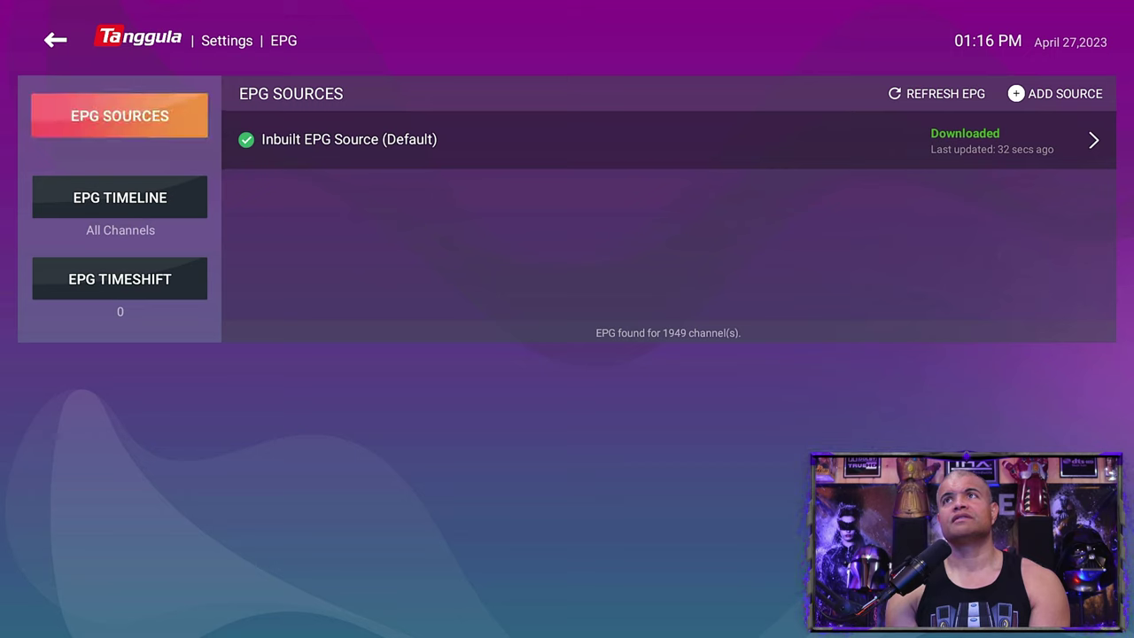
key(Right)
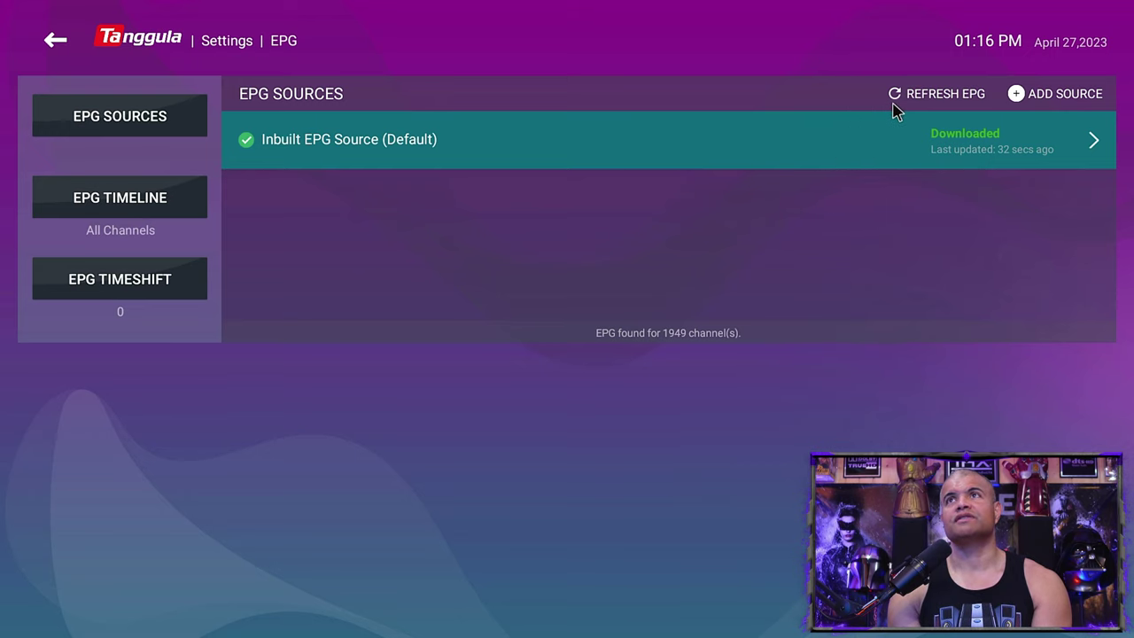
click(932, 101)
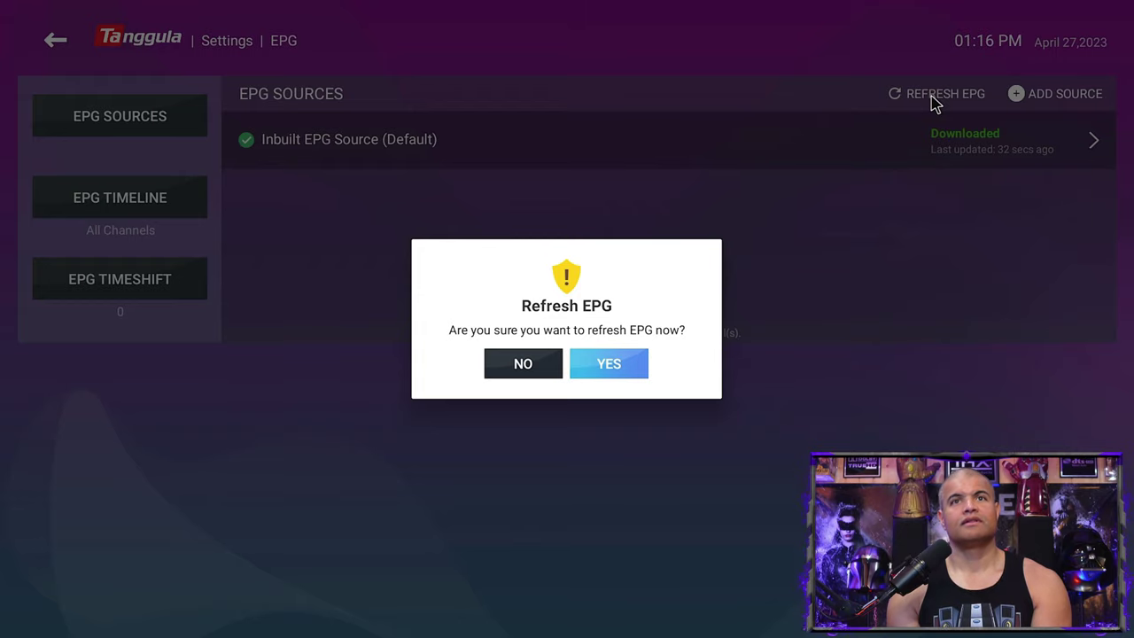
key(Left)
key(Right)
key(Return)
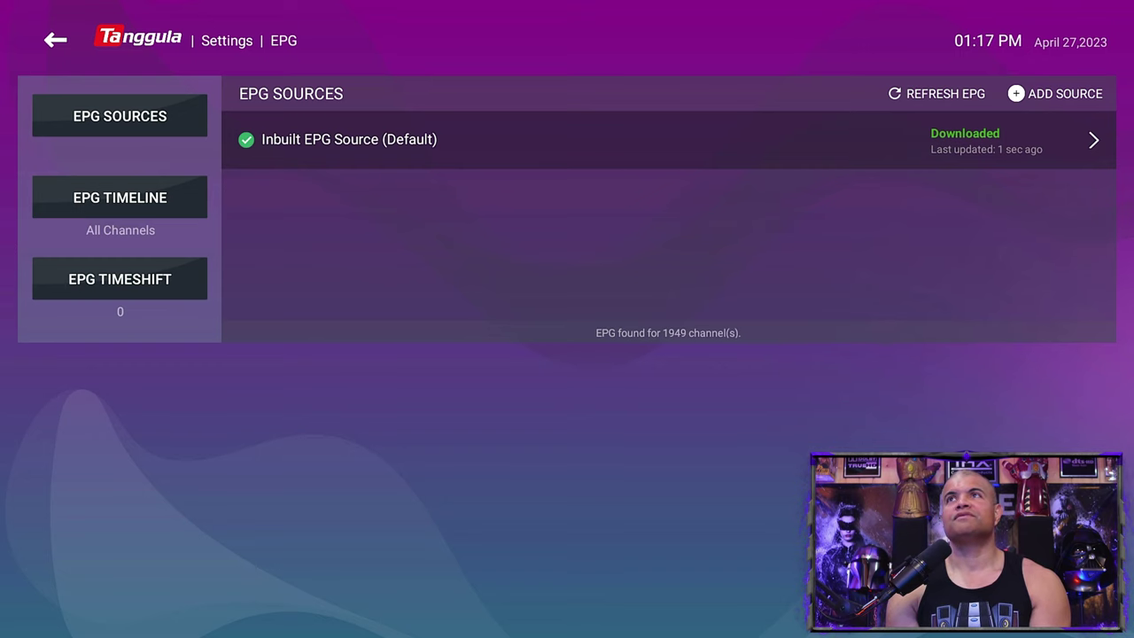
Step: Leave the EPG section and settings to return to TangTV's main screen
key(Escape)
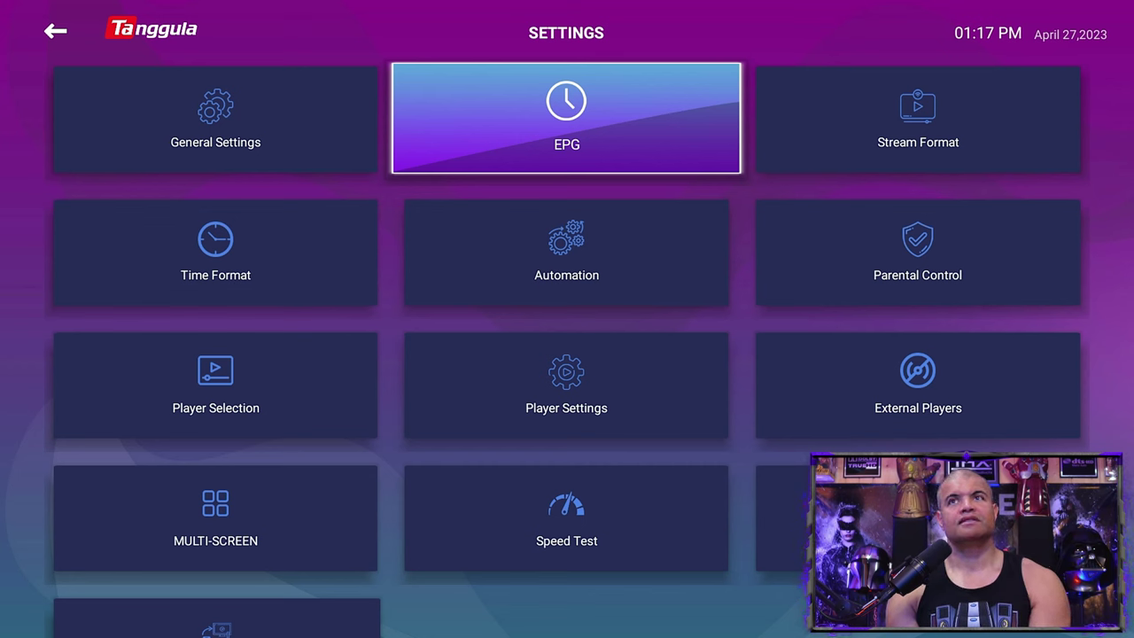
key(Escape)
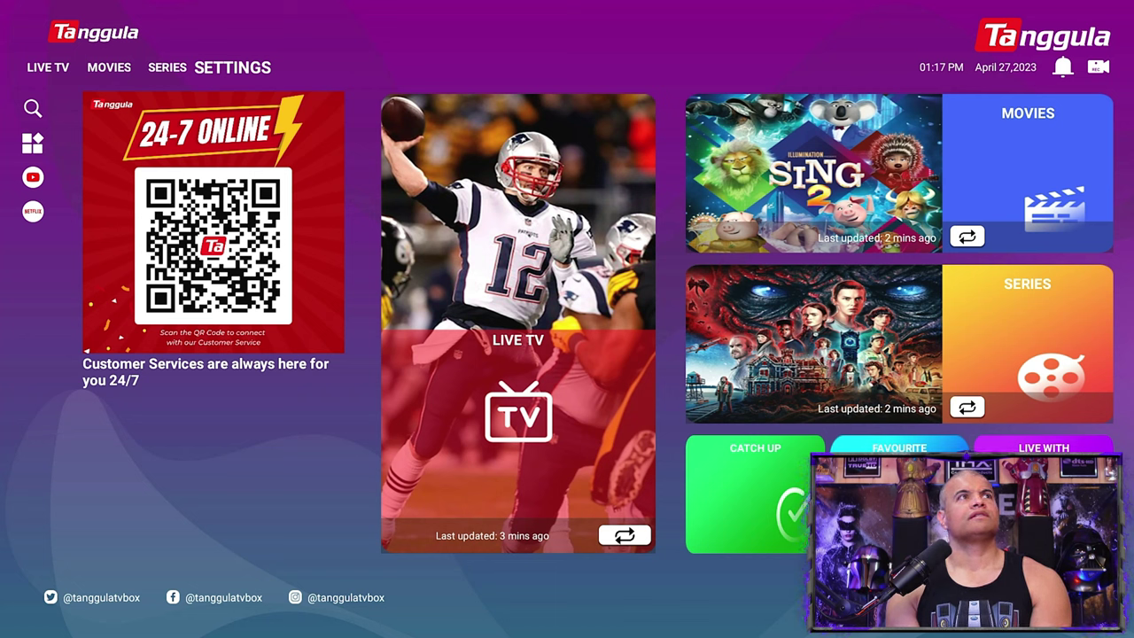
key(Down)
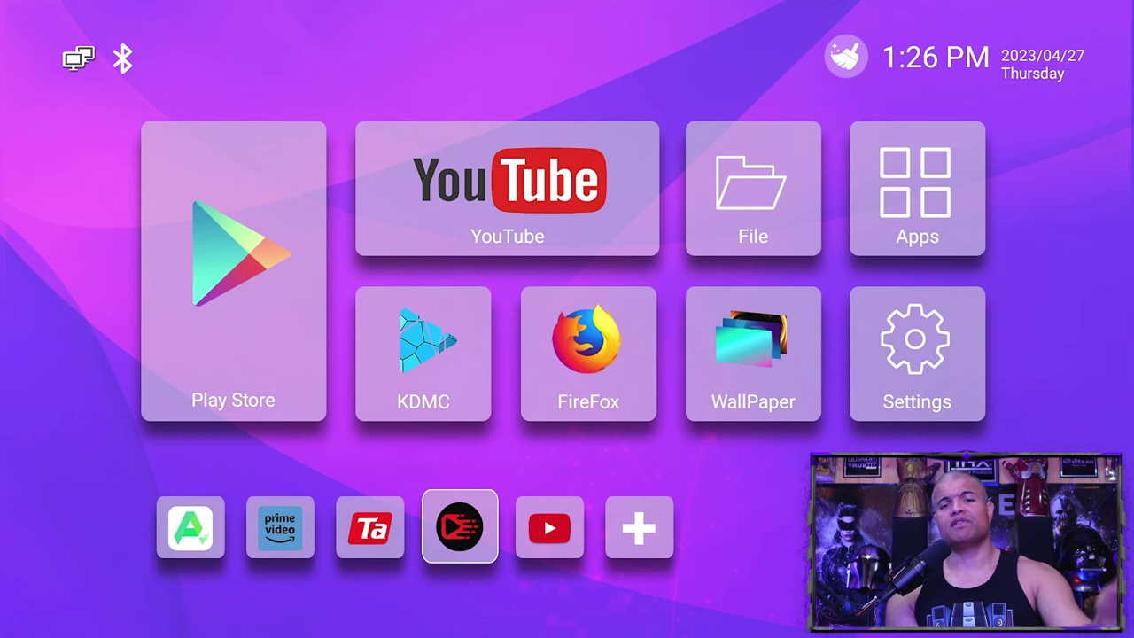
Step: Open YouTube from the box's home screen, view its navigation menu, and return to the home screen
key(Up)
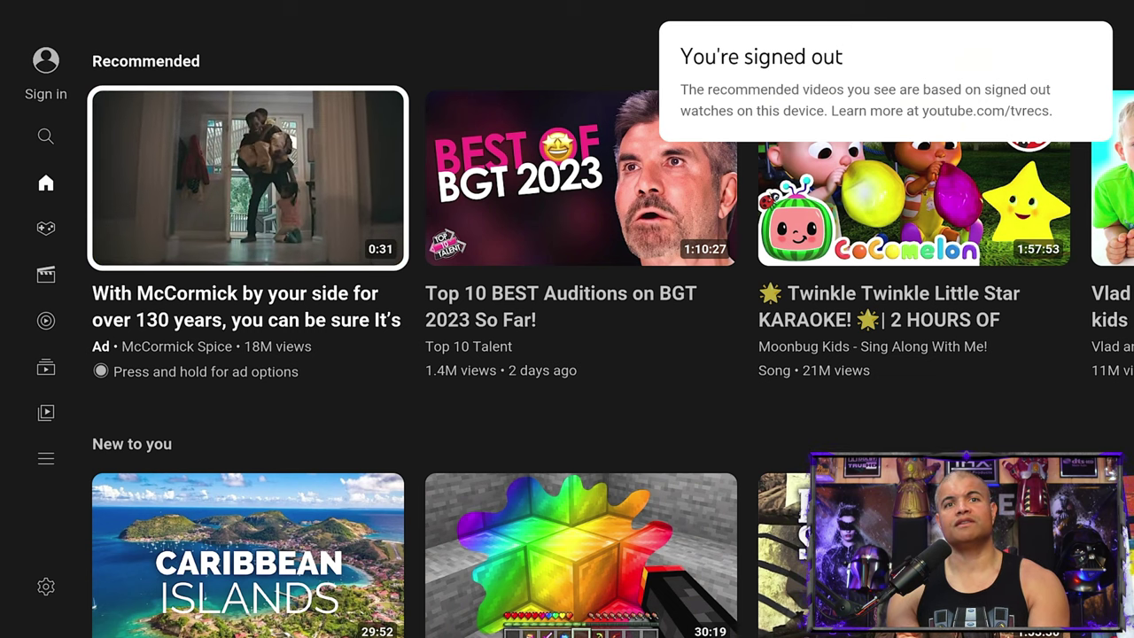
key(Left)
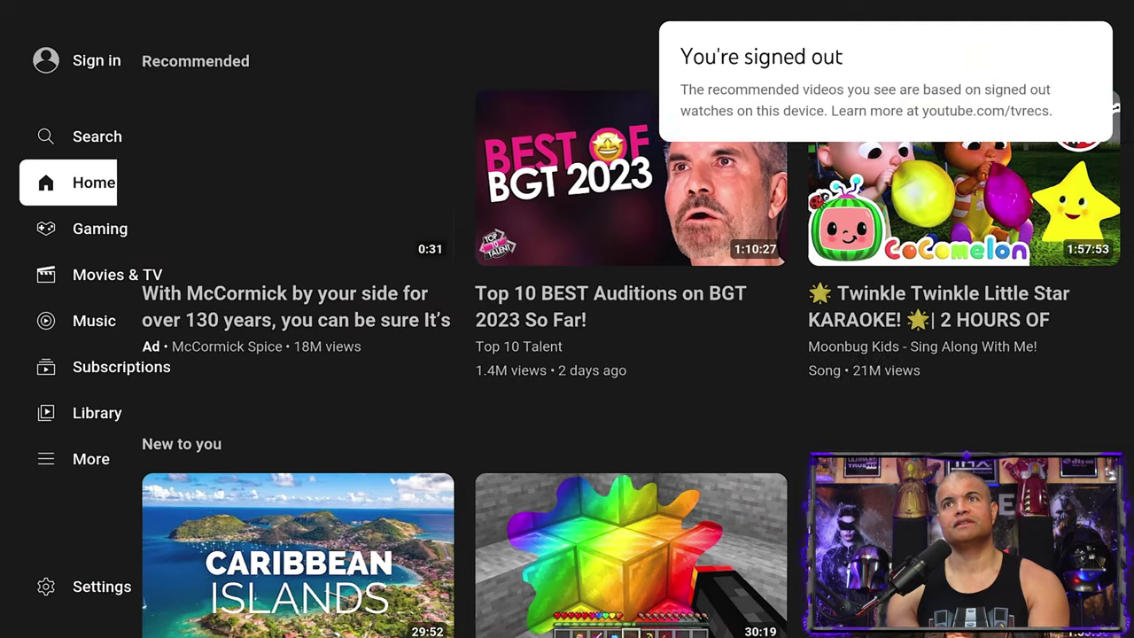
key(Escape)
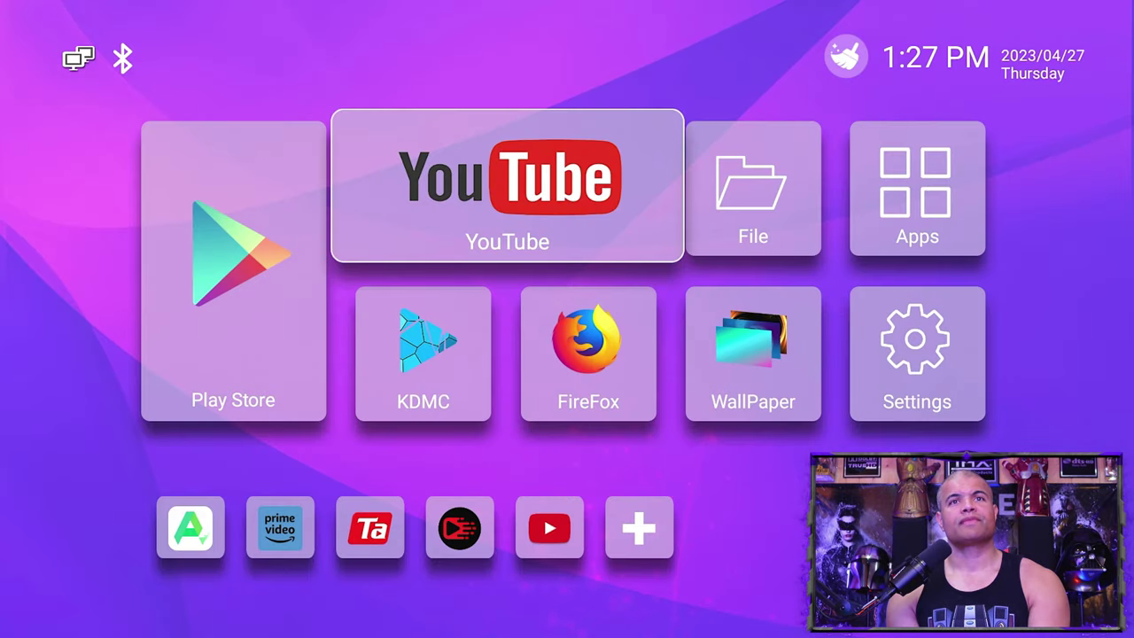